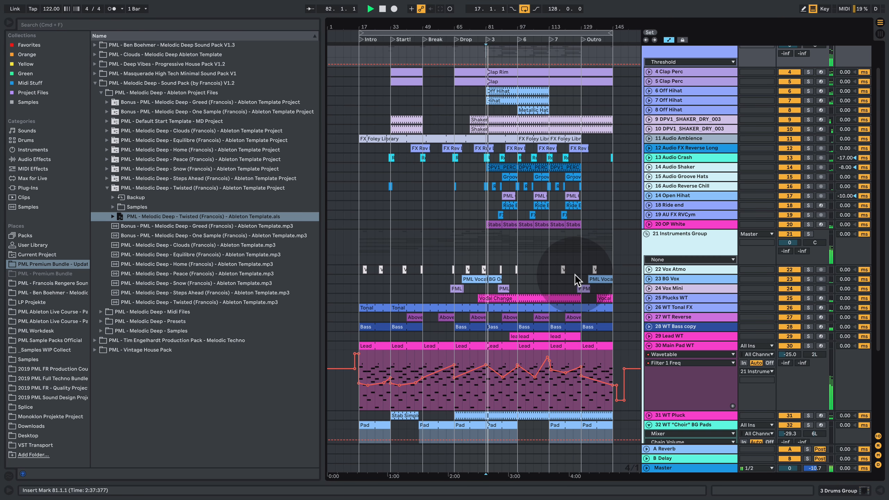
- Duplicate the Main Pad WT track in the instruments group
scroll(577, 276, down, 5)
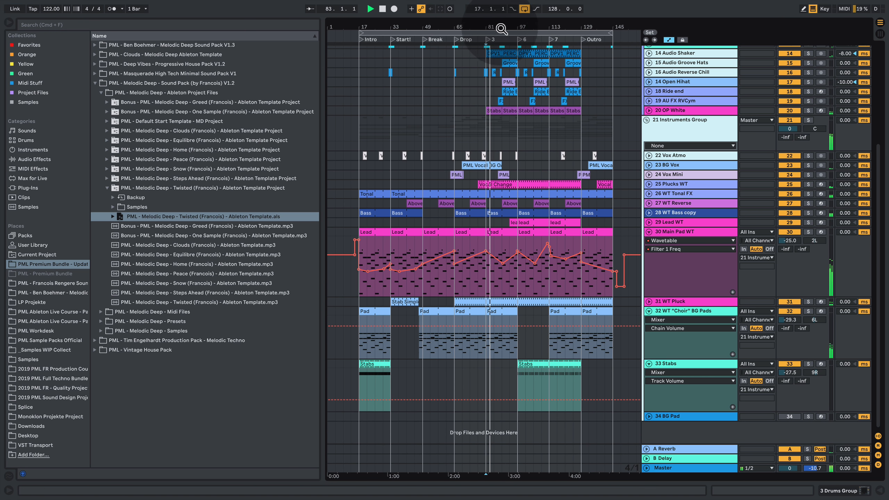
drag(500, 28, 493, 64)
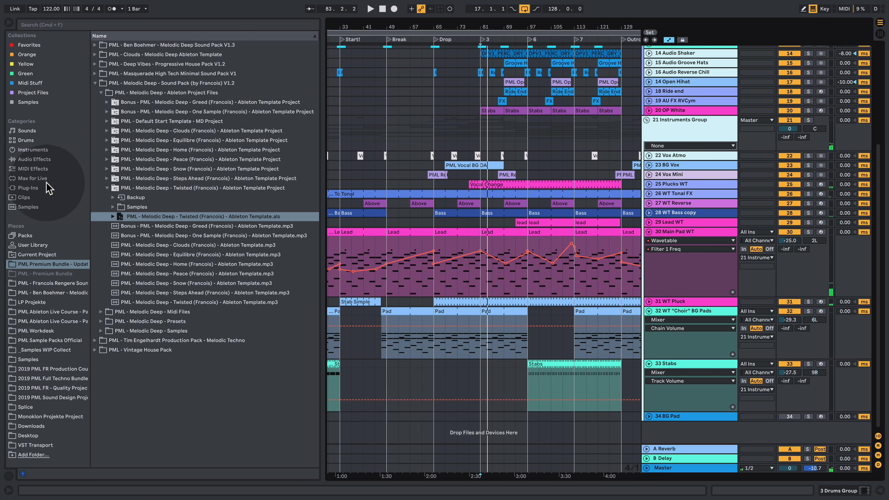
right_click(676, 234)
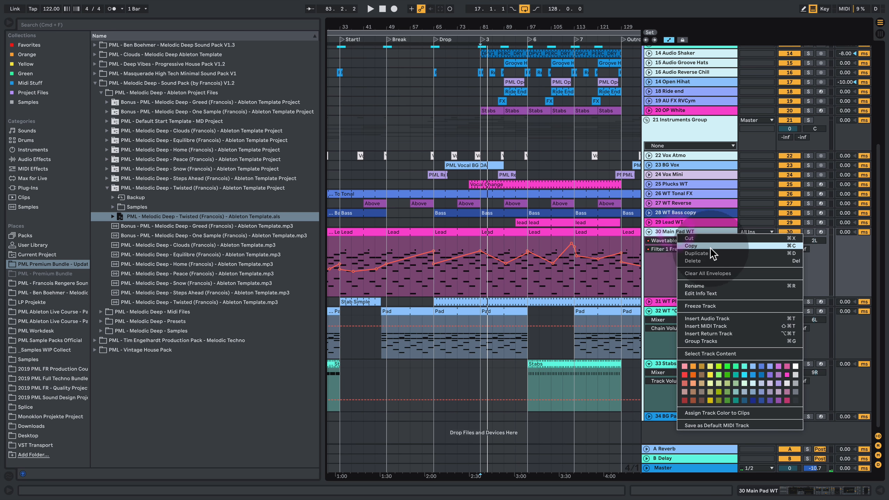
click(700, 253)
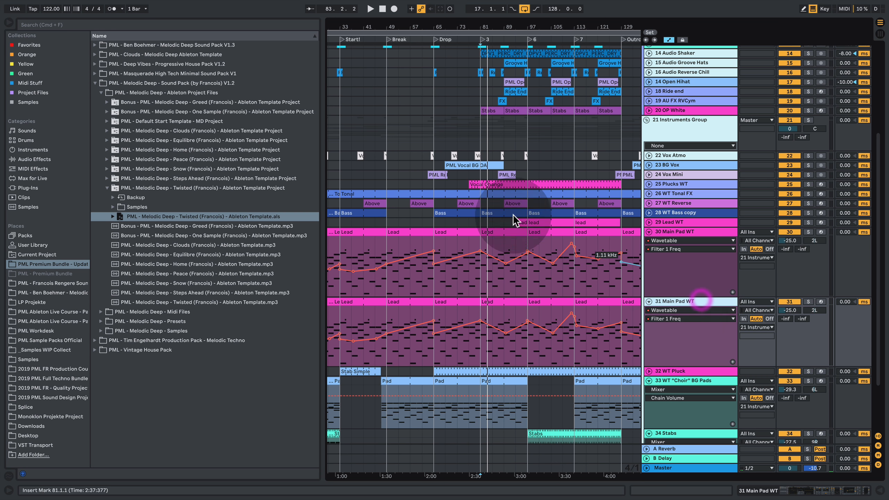
- Find the Vital plug-in and load it on the duplicated Main Pad WT track in place of Wavetable
click(33, 185)
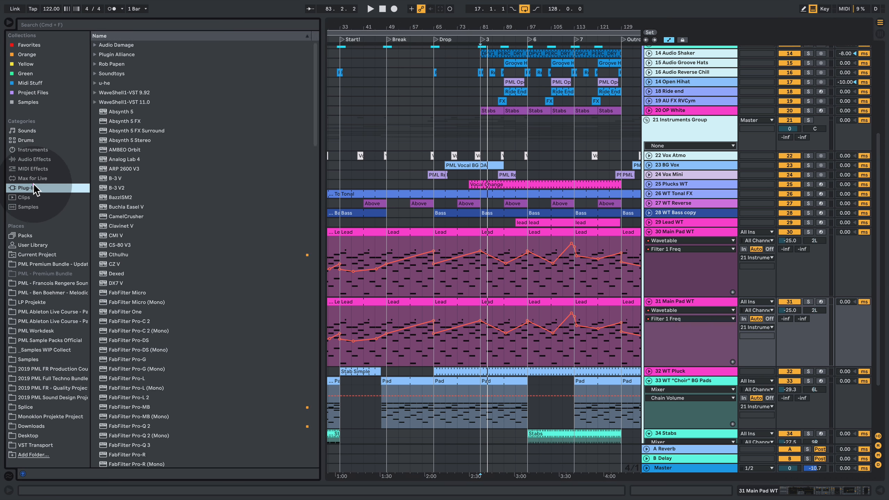
click(88, 25)
text(vital)
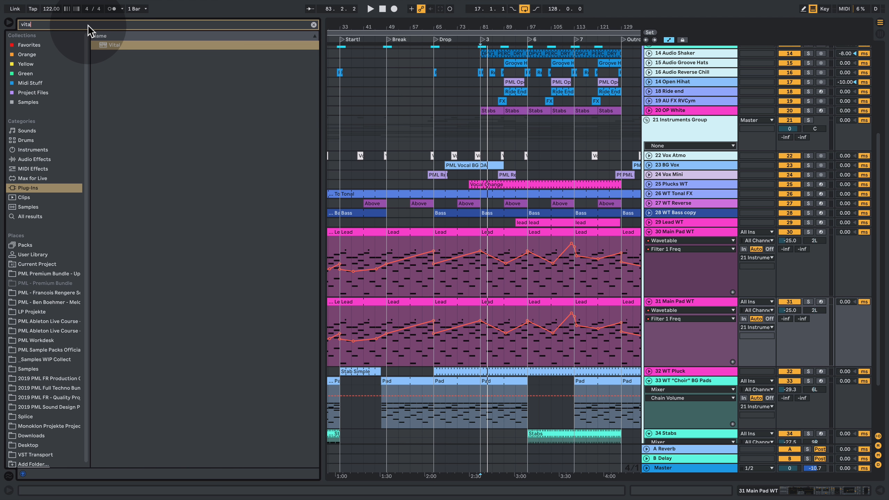
click(118, 44)
drag(117, 44, 686, 297)
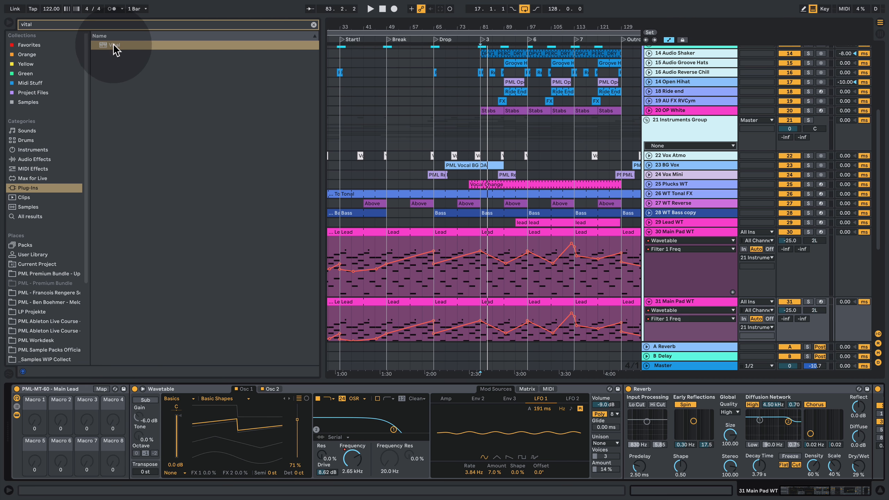
drag(112, 45, 194, 384)
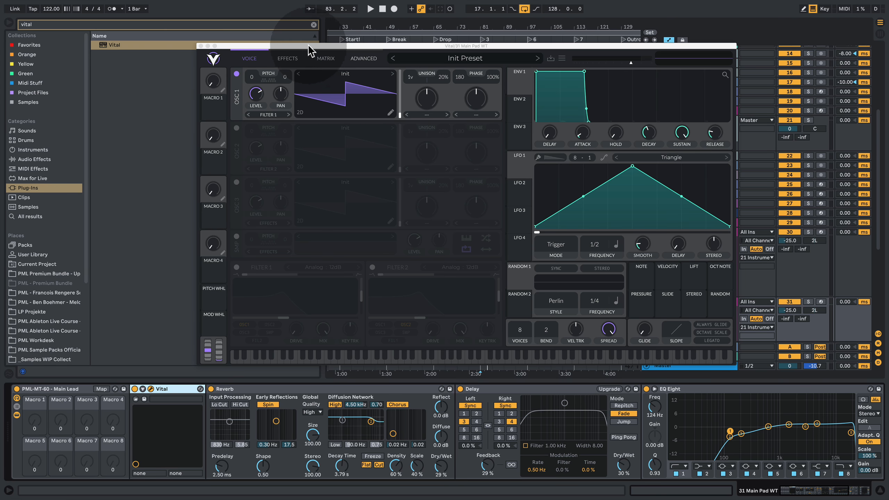
drag(309, 47, 169, 45)
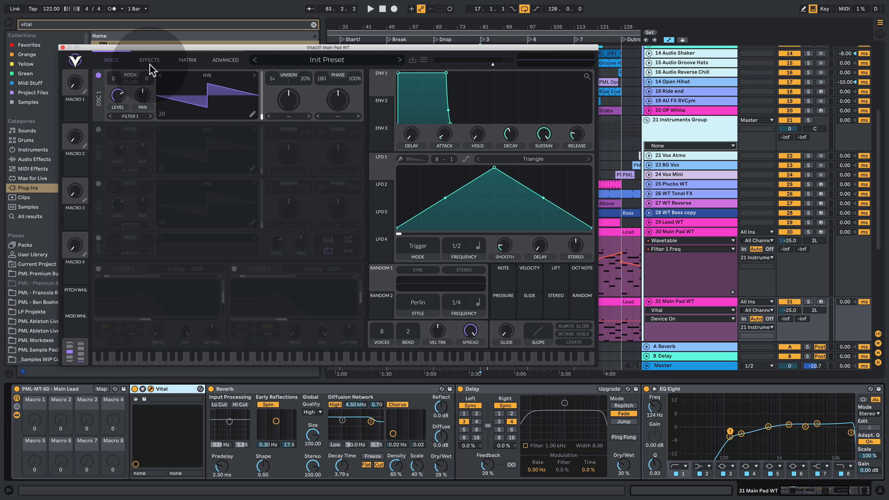
- Turn on Filter 1 in Vital and solo the duplicated Main Pad WT track during playback
click(98, 268)
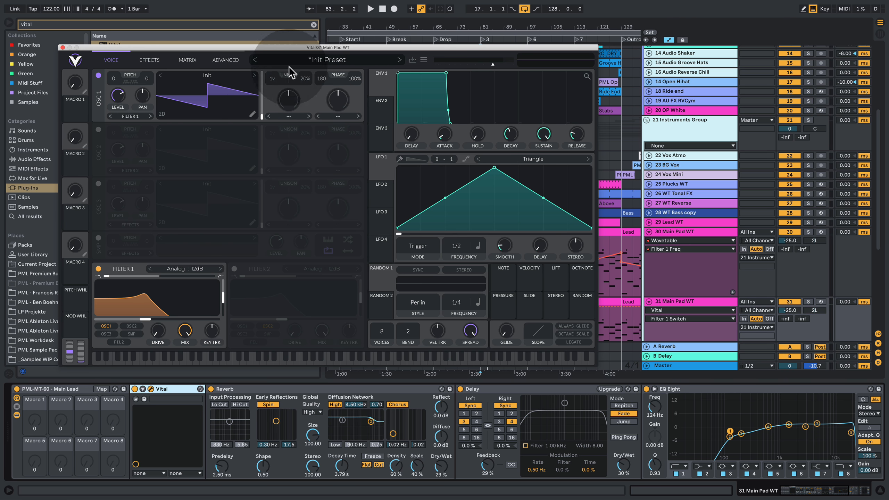
key(space)
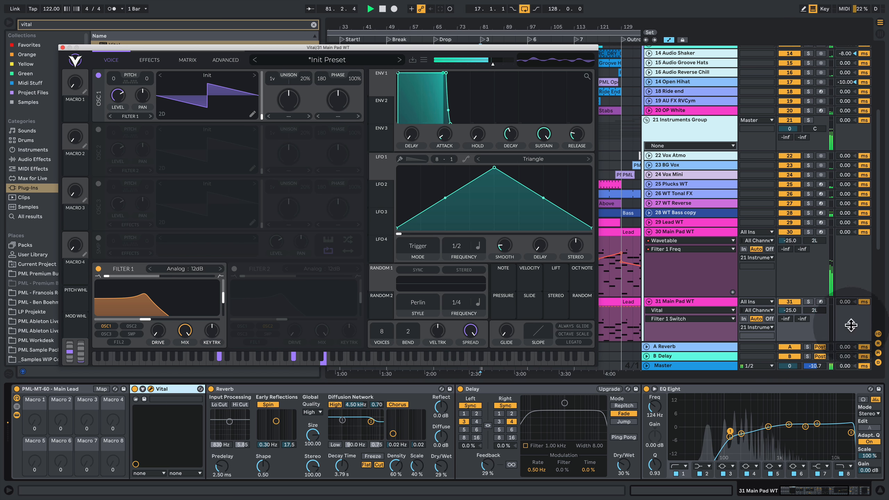
click(807, 302)
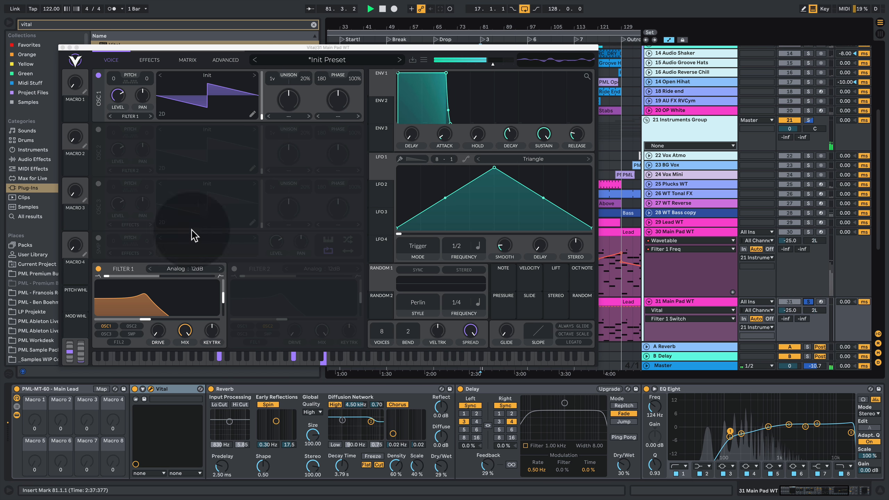
- Raise the Filter 1 cutoff moderately while listening to the soloed pad
click(146, 320)
drag(147, 324, 168, 319)
key(space)
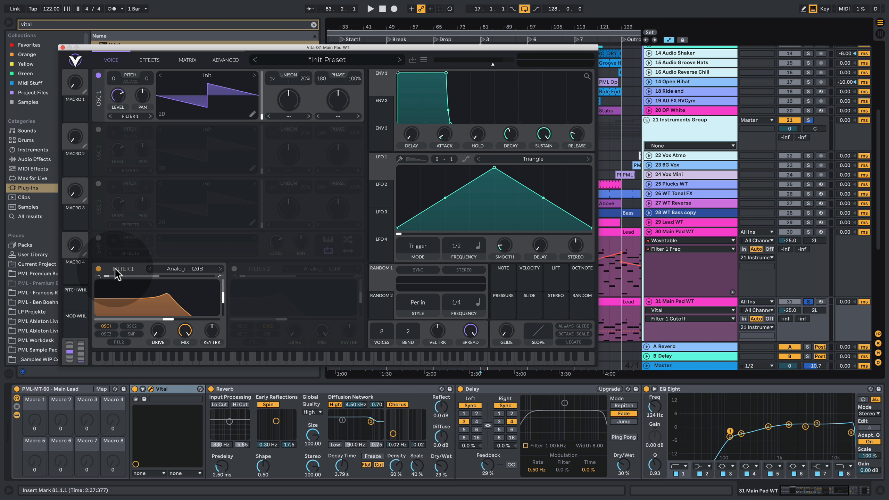
- Compare the soloed original pad with the Vital duplicate and raise the duplicate track's volume to -8.6 dB
key(space)
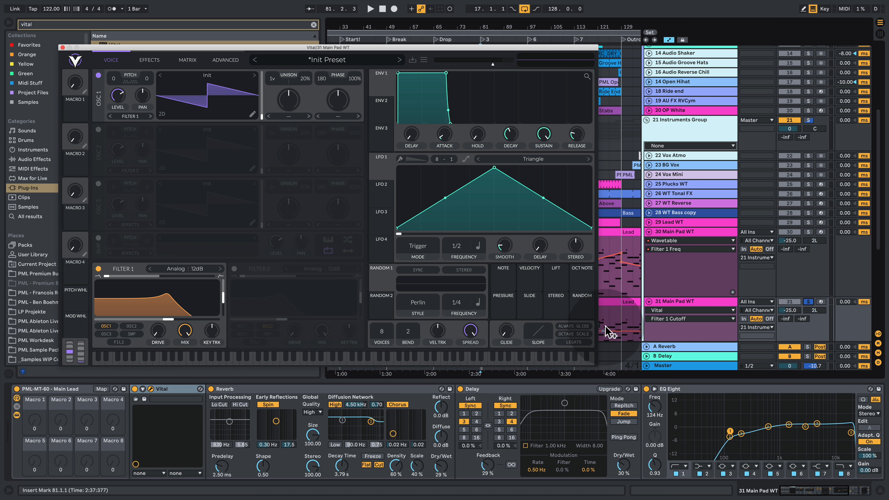
key(space)
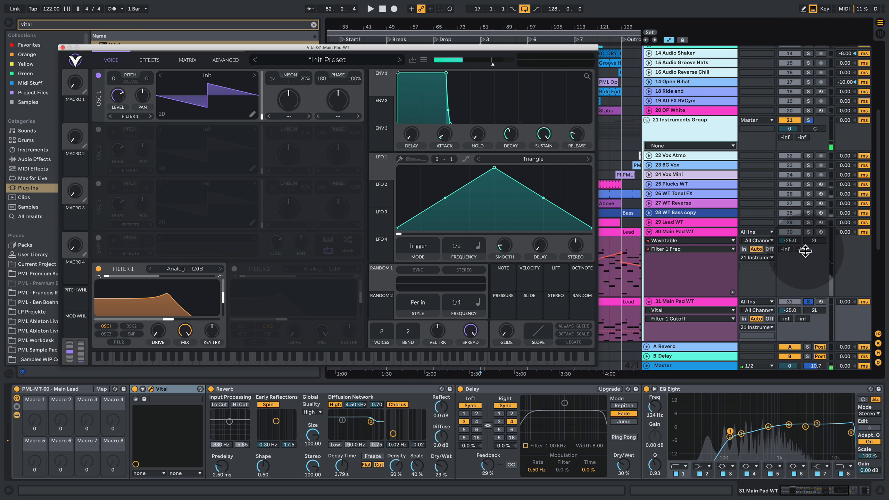
click(808, 232)
click(808, 302)
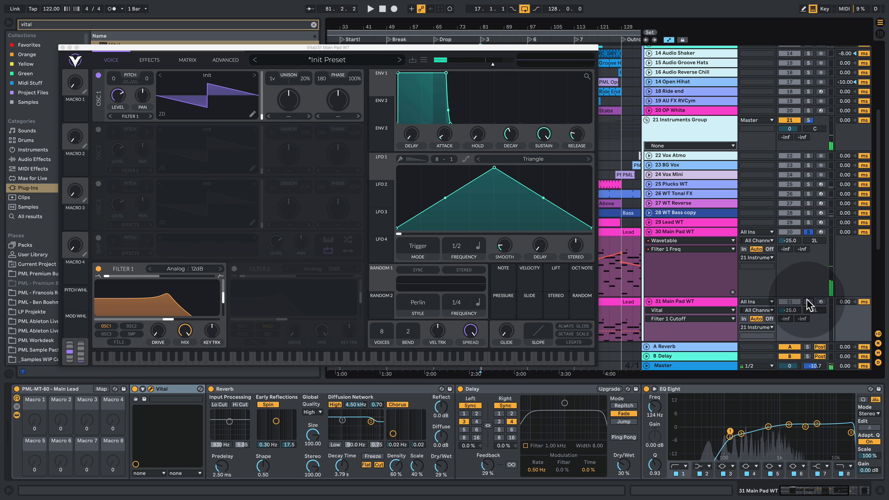
mouse_move(797, 310)
mouse_down()
mouse_move(797, 290)
mouse_move(796, 307)
mouse_up()
key(space)
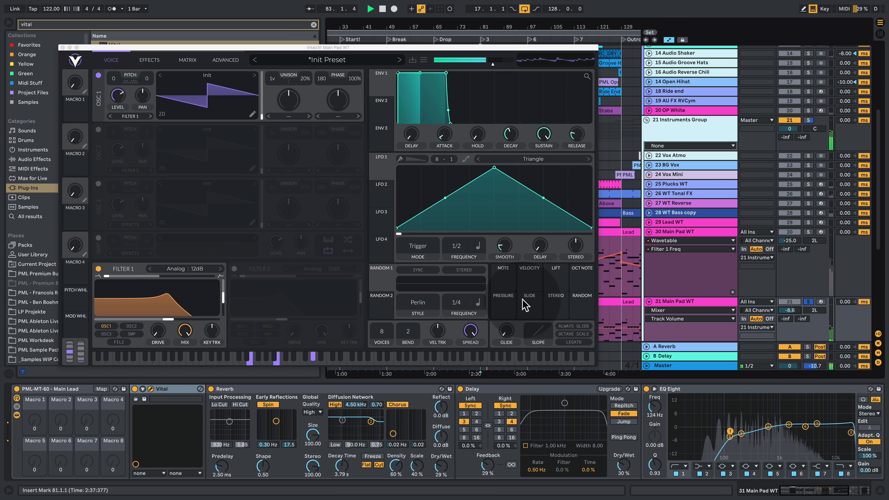
key(space)
- Assign LFO 1 as a modulation source to the Filter 1 cutoff and play the result
click(381, 169)
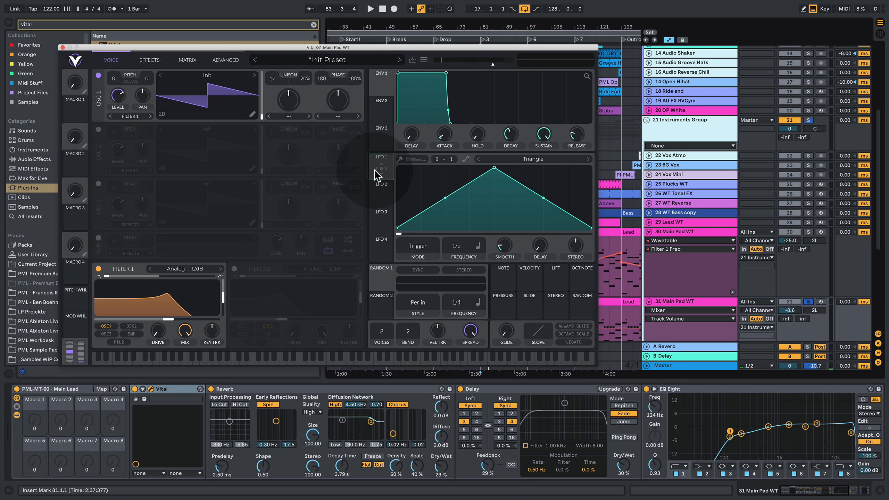
drag(374, 169, 166, 312)
key(space)
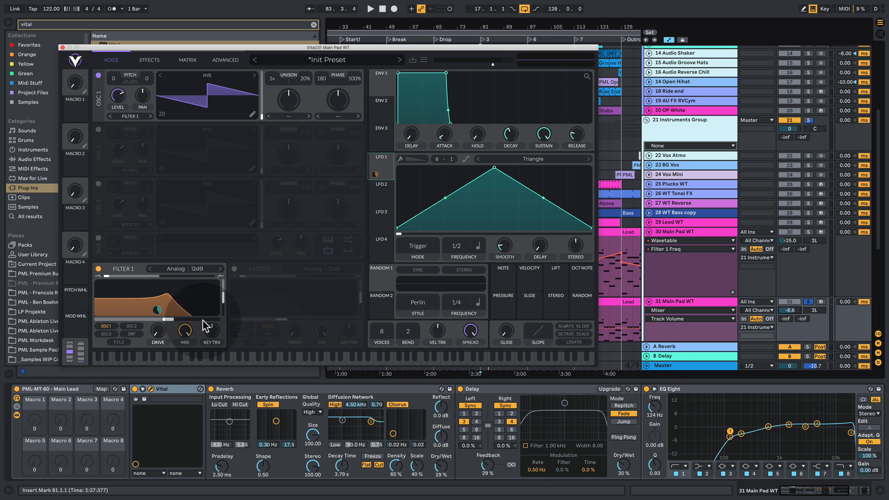
- Change LFO 1's tempo sync type, set its frequency to 1/8, and reduce its Filter 1 cutoff modulation to about 13
click(478, 246)
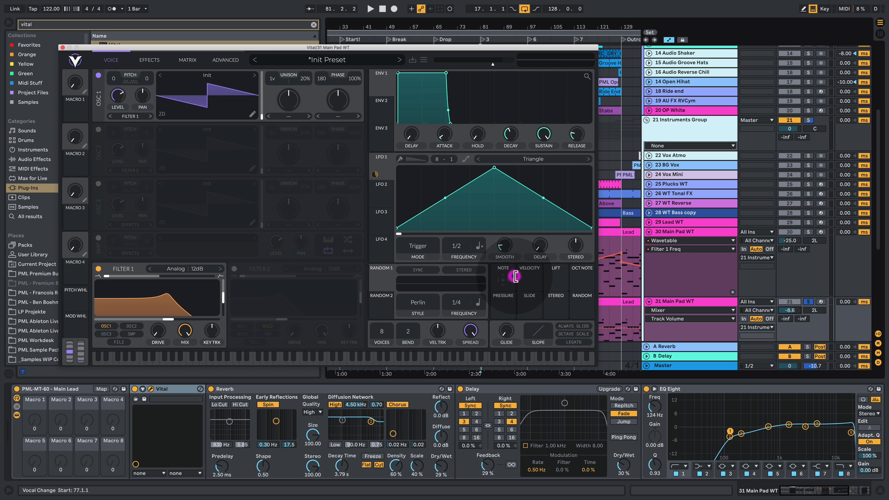
drag(458, 245, 463, 234)
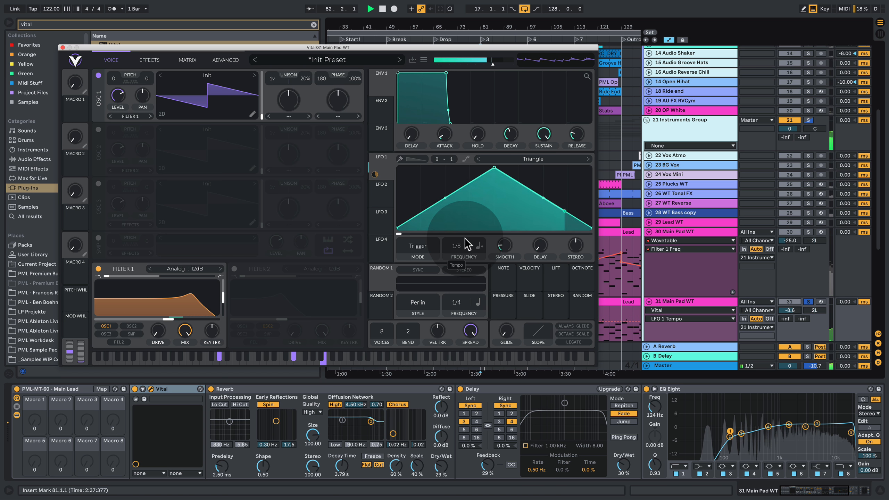
mouse_move(376, 173)
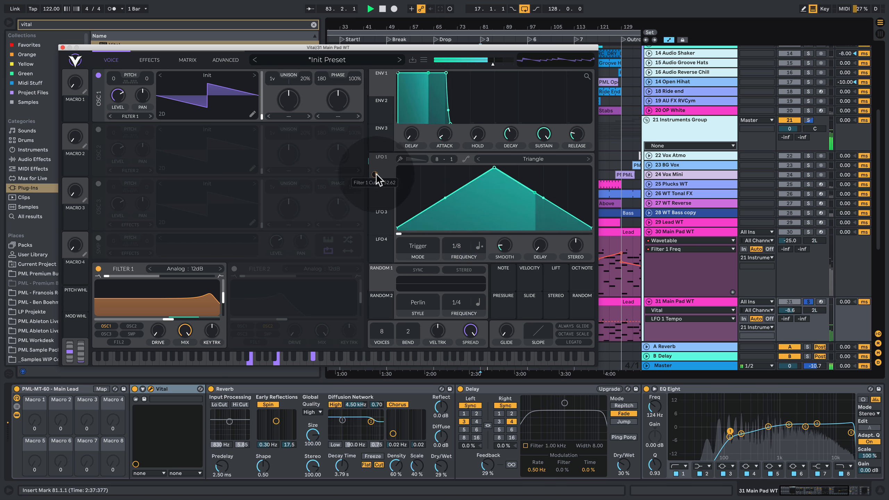
drag(376, 174, 376, 188)
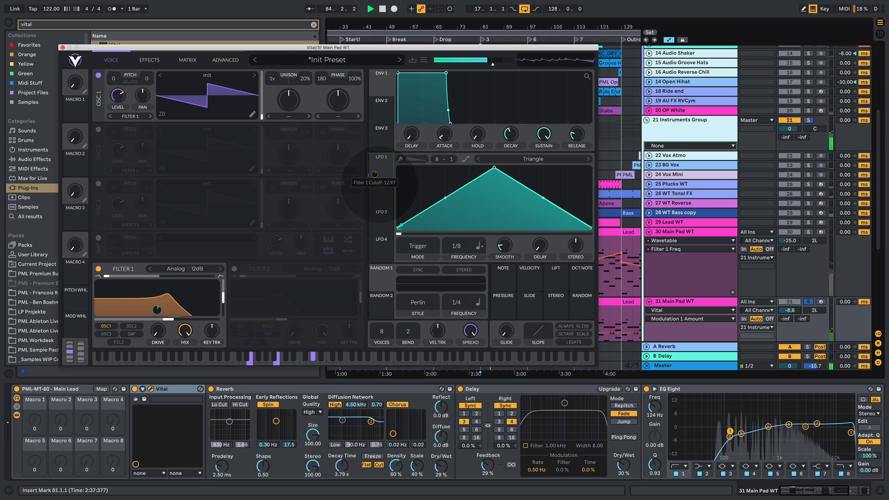
- Lower the Filter 1 resonance well below its default and audition the pad
key(space)
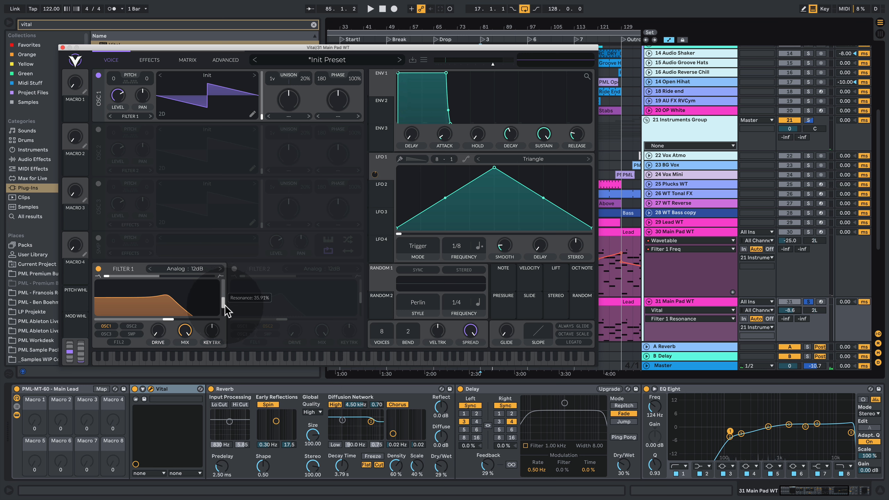
key(space)
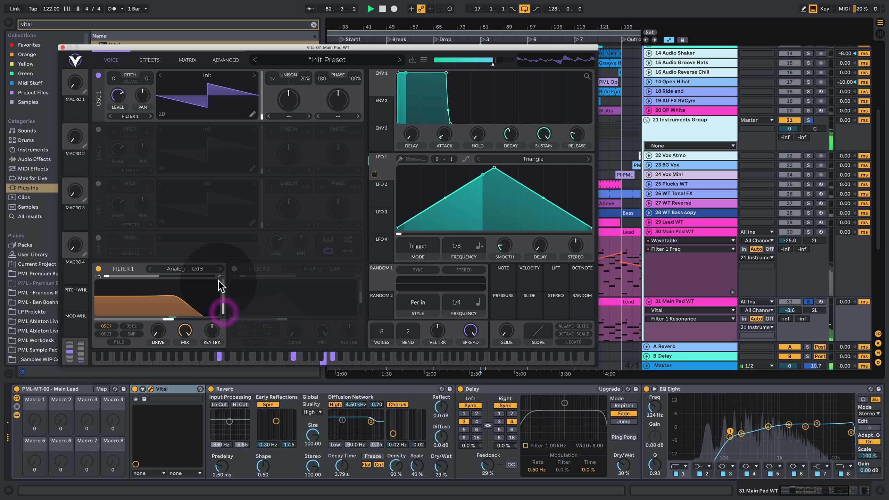
key(space)
- Audition the Analog, Ladder and Digital filter models for Filter 1 and choose Digital 12dB
click(198, 268)
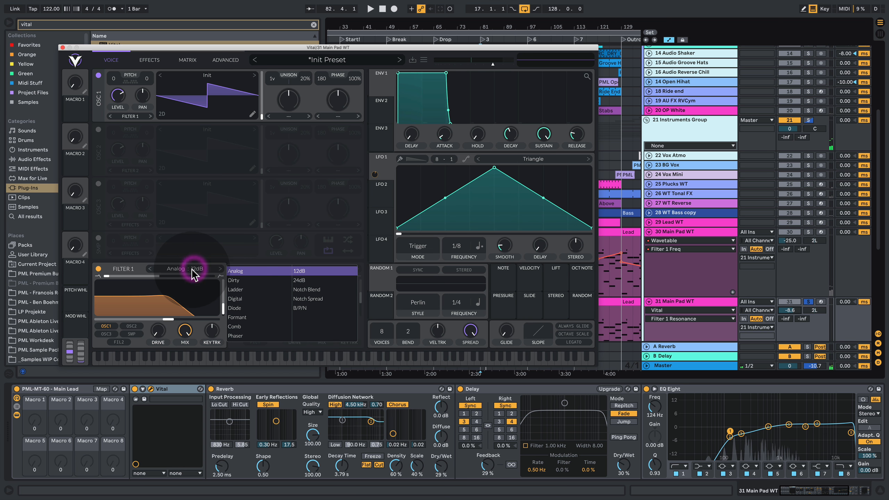
click(321, 279)
key(space)
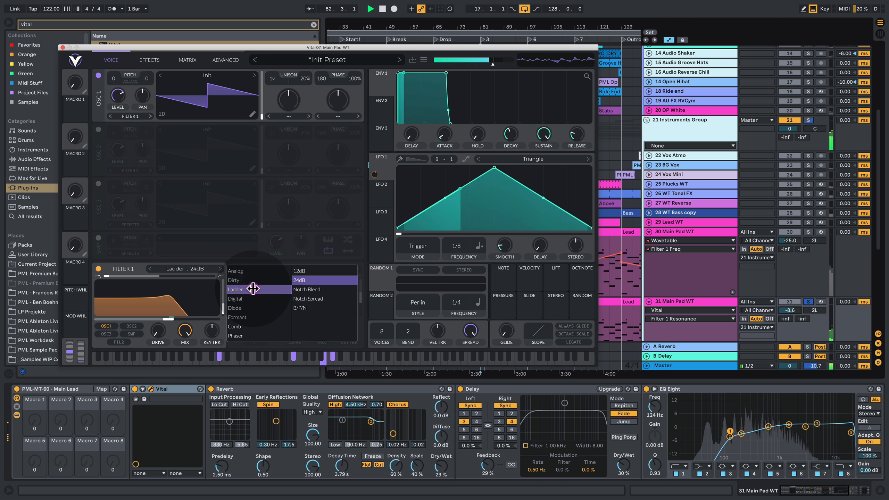
click(252, 298)
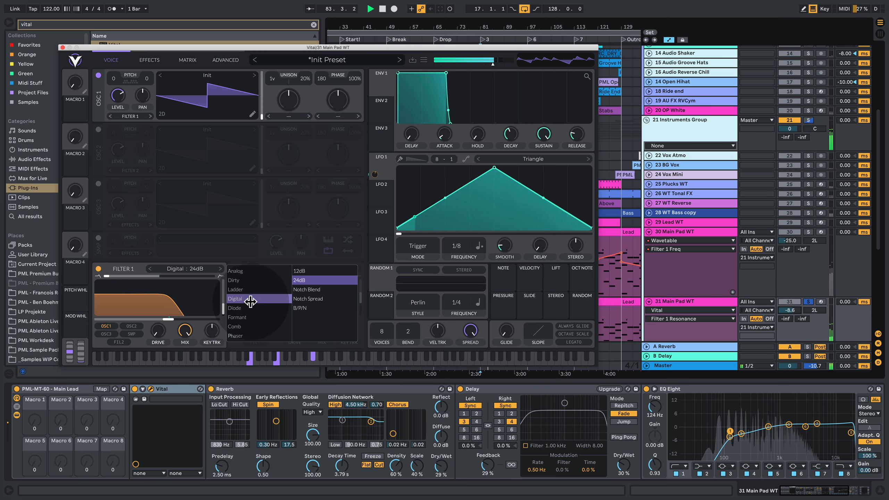
click(245, 308)
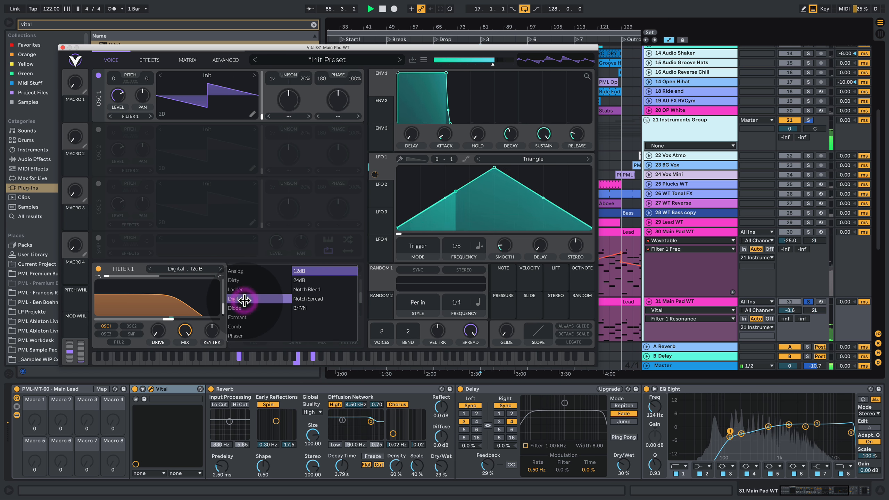
click(243, 300)
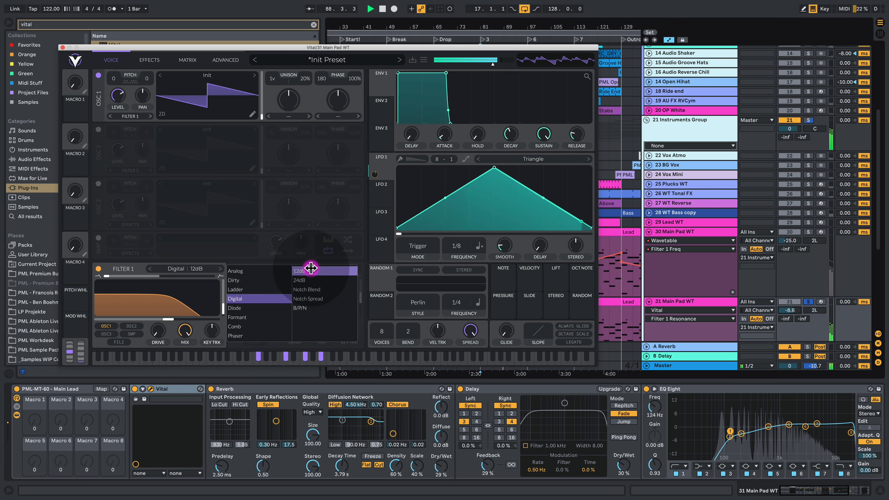
click(139, 268)
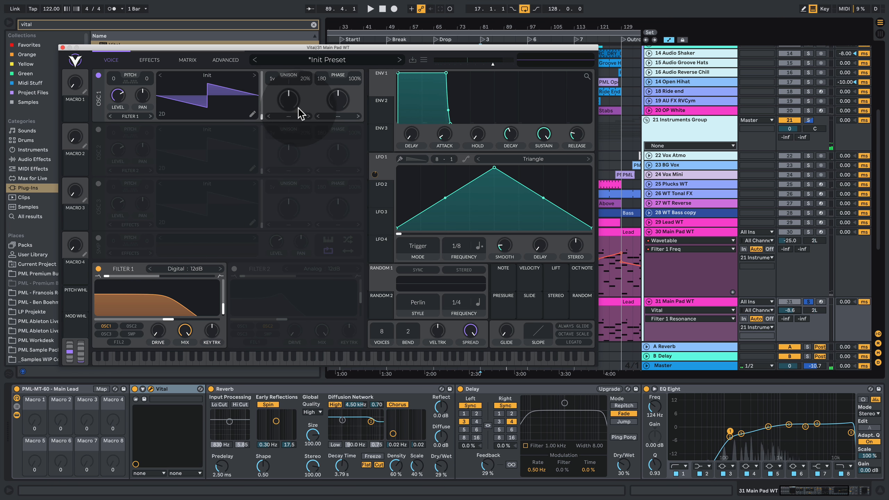
- Close the Vital window, unsolo the Vital pad track and mute the original Main Pad WT track
click(62, 48)
scroll(801, 252, down, 5)
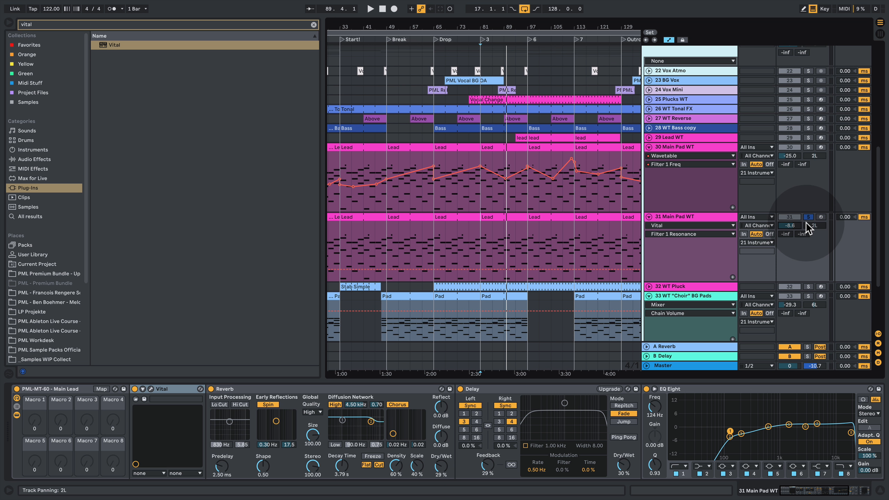
click(807, 217)
click(792, 146)
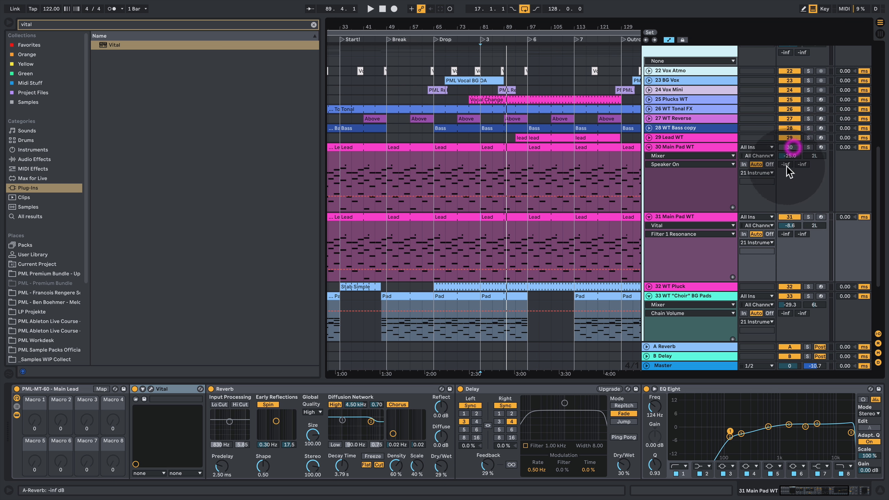
- Play the full mix and set the Vital pad track's volume to -9.6 dB
key(space)
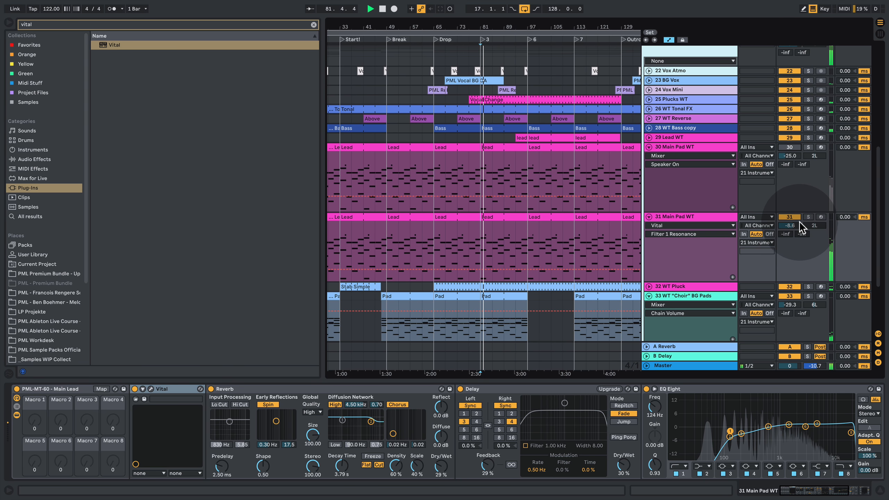
drag(795, 224, 795, 228)
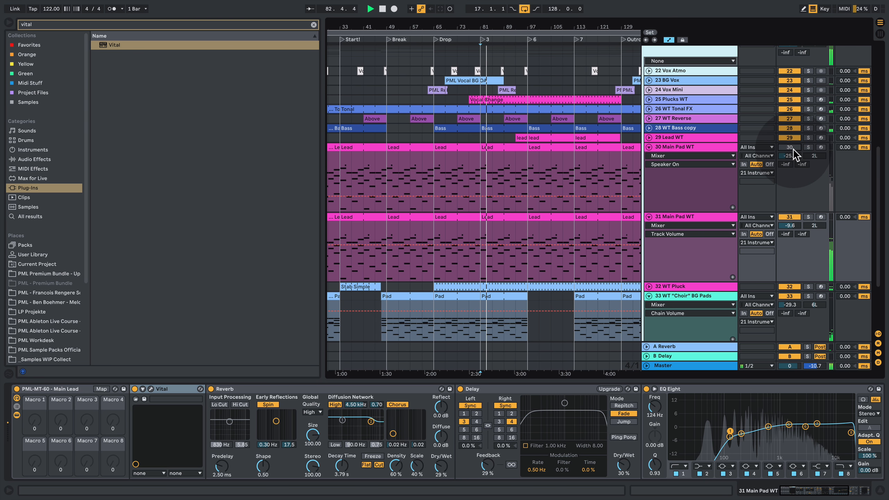
- Mute the Vital pad track, re-enable the original Main Pad WT track and set its volume to -23.4 dB
click(790, 217)
click(789, 148)
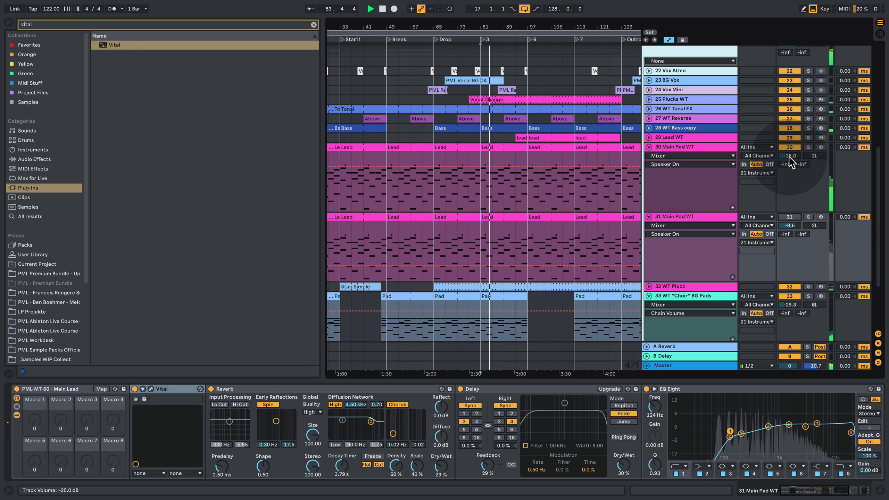
drag(789, 157, 789, 150)
- Mute the original pad again, re-enable the Vital pad track, set its volume to -14.1 dB and stop playback
click(791, 149)
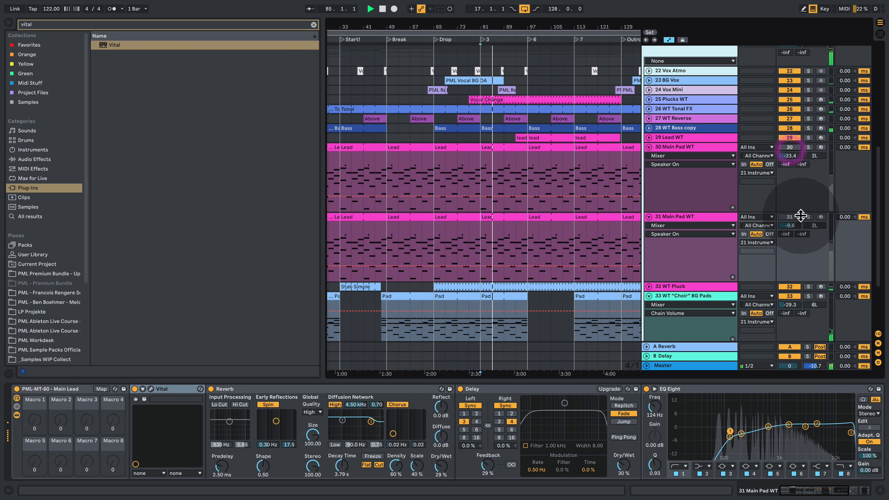
click(795, 218)
drag(793, 224, 793, 228)
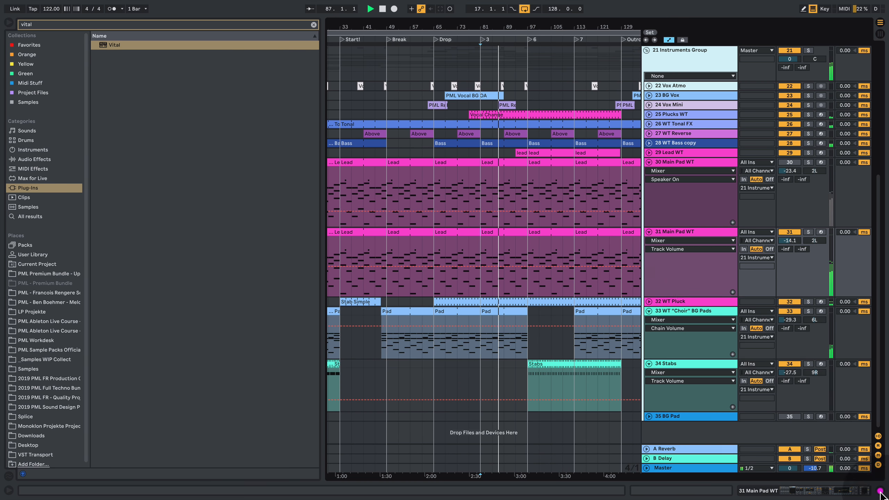
click(879, 490)
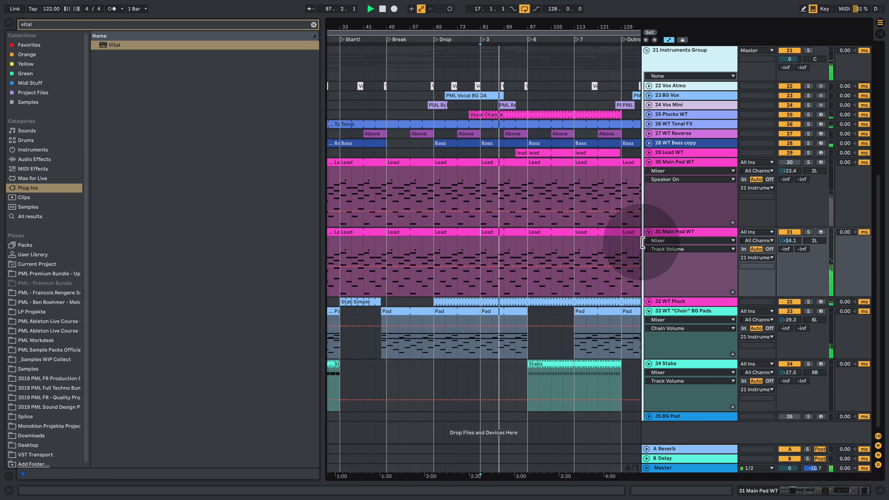
click(679, 264)
key(space)
- Unfold the WT Bass copy track, audition it soloed and duplicate it
scroll(621, 266, up, 2)
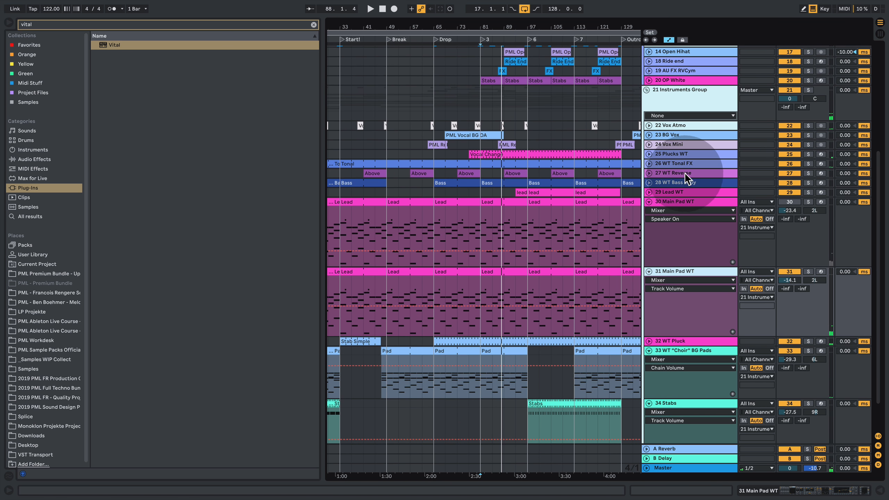
click(652, 183)
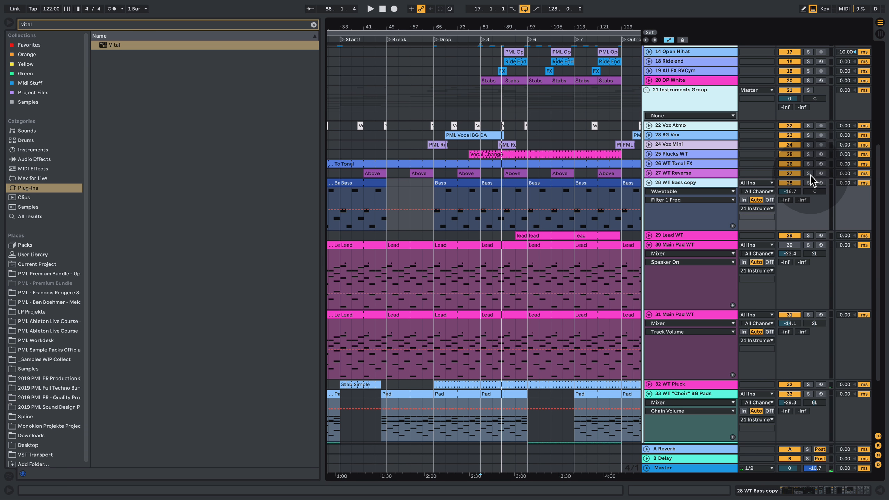
key(space)
right_click(710, 183)
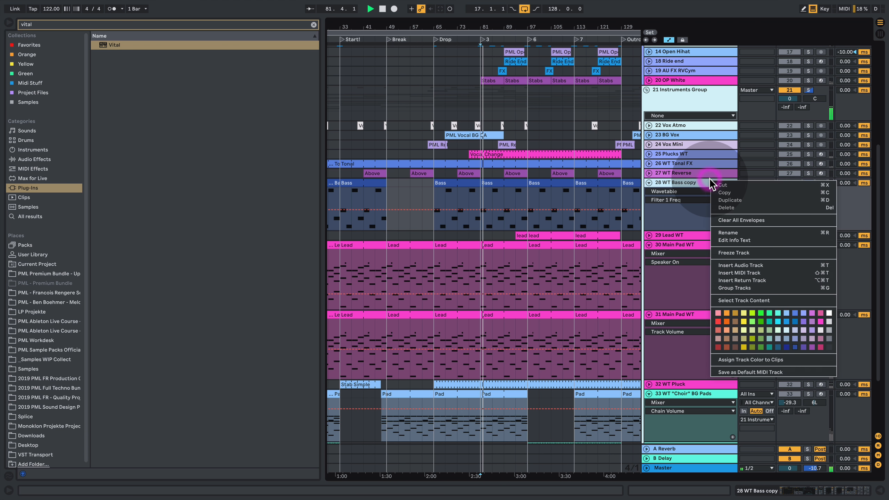
click(747, 200)
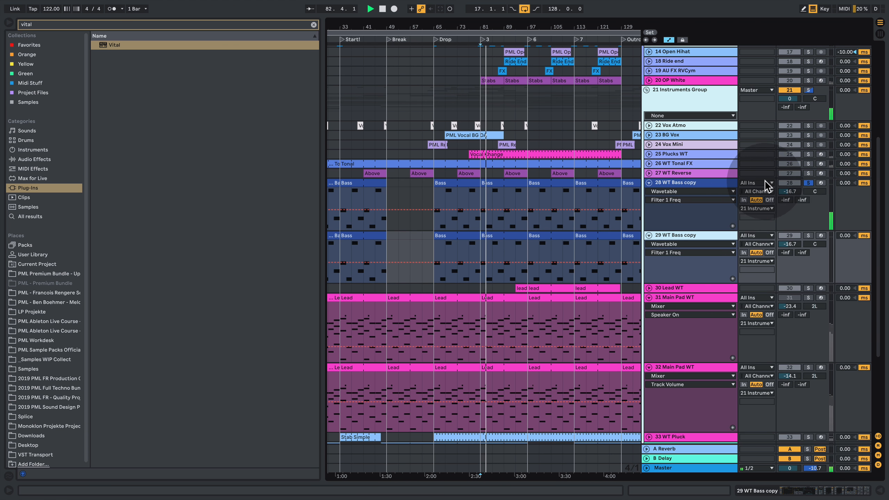
- Replace Wavetable with Vital on the duplicated bass track and audition the init preset
double_click(705, 236)
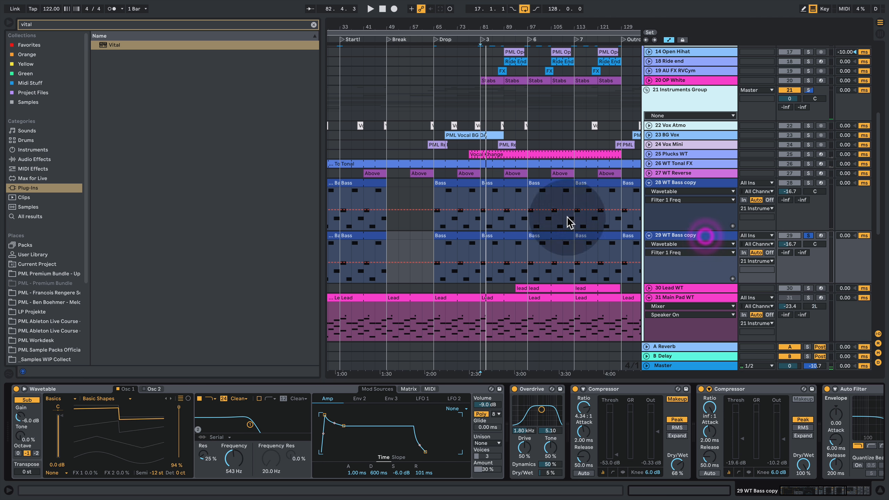
drag(90, 44, 86, 386)
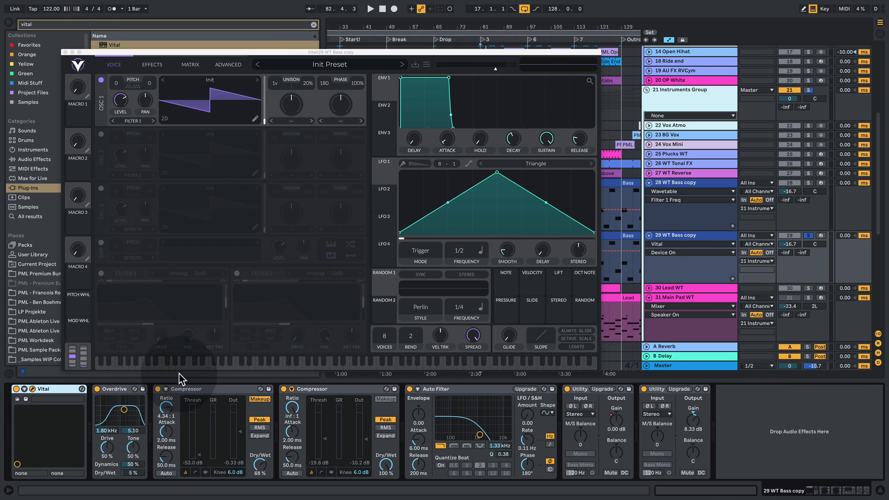
key(space)
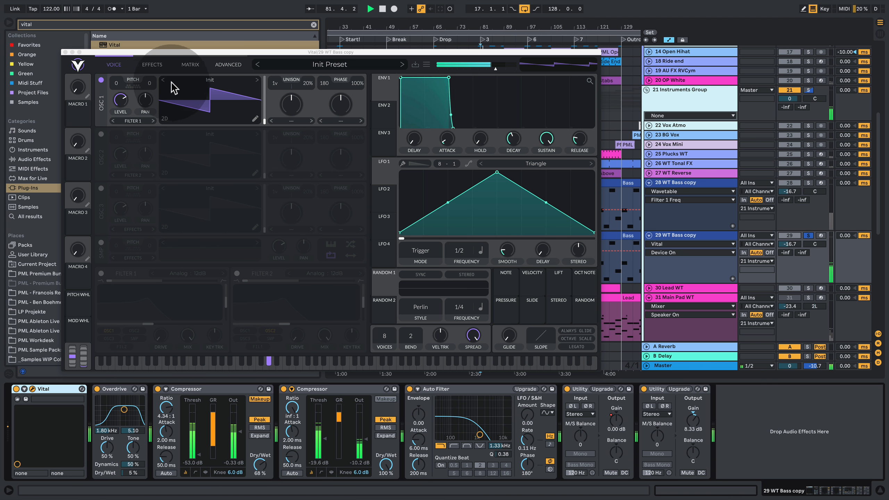
key(space)
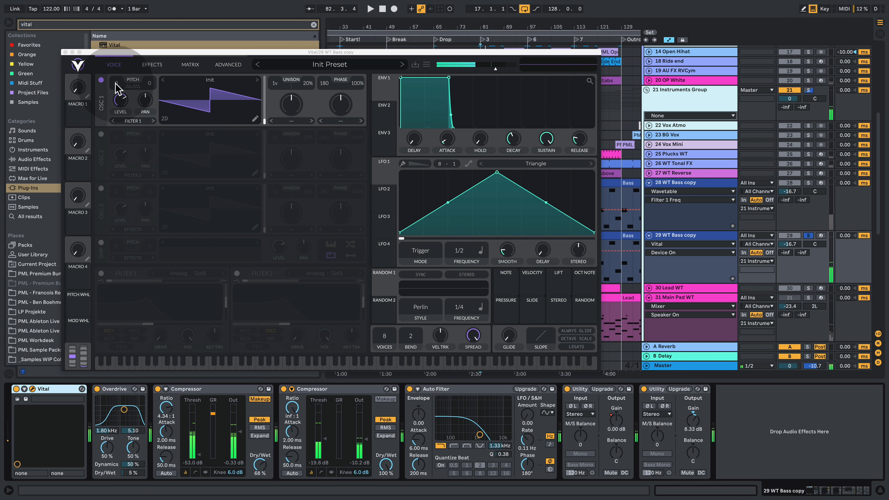
- Transpose oscillator 1 down 12 semitones, audition the bass and change the oscillator's waveform display
mouse_move(116, 83)
mouse_down()
mouse_move(118, 107)
mouse_move(120, 89)
mouse_up()
key(space)
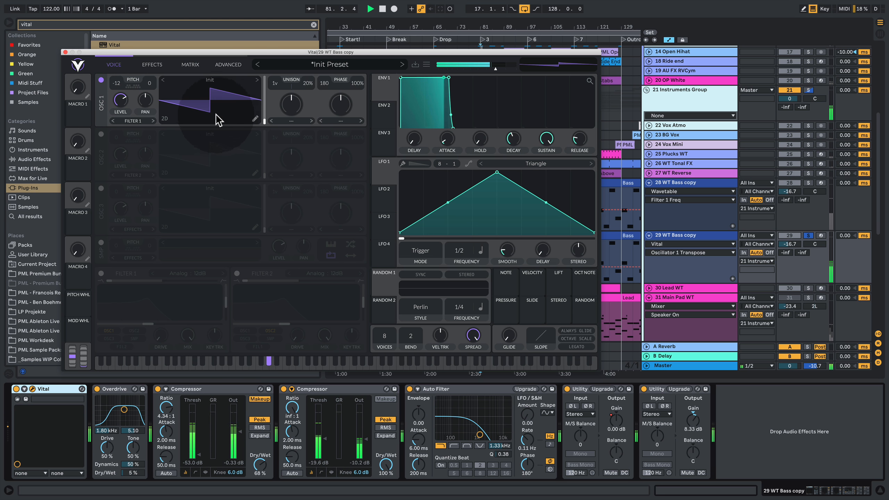
click(165, 119)
key(space)
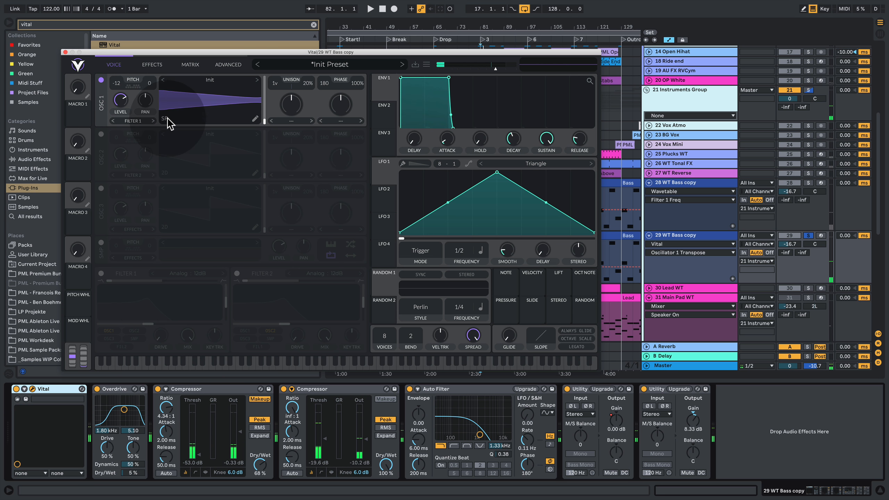
- Look at oscillator 1's wavetable editor, close it and load the Basic Shapes wavetable into the oscillator
click(255, 119)
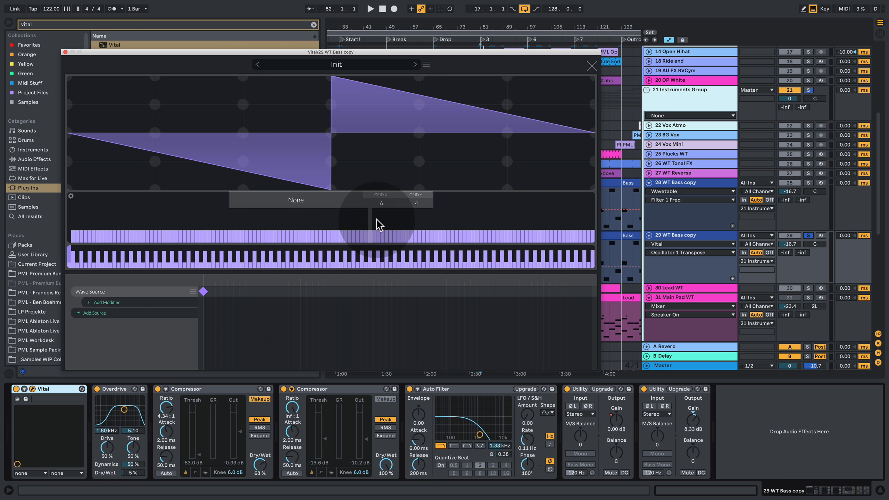
click(591, 65)
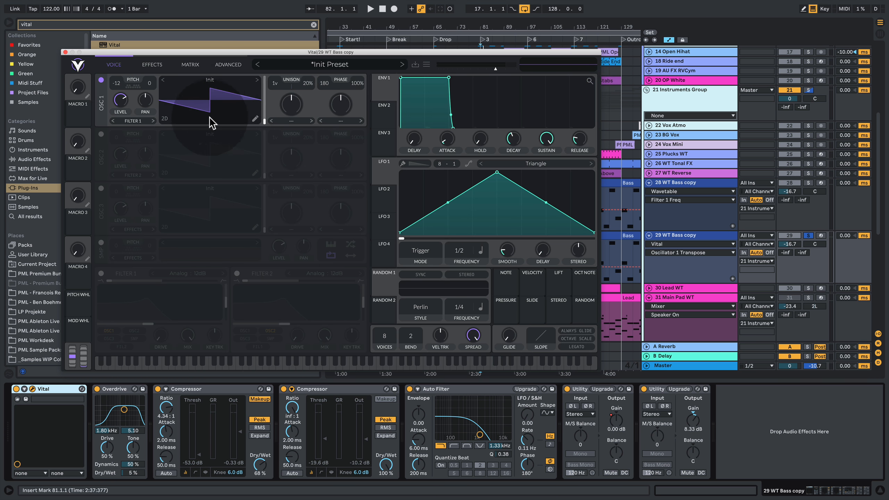
click(206, 81)
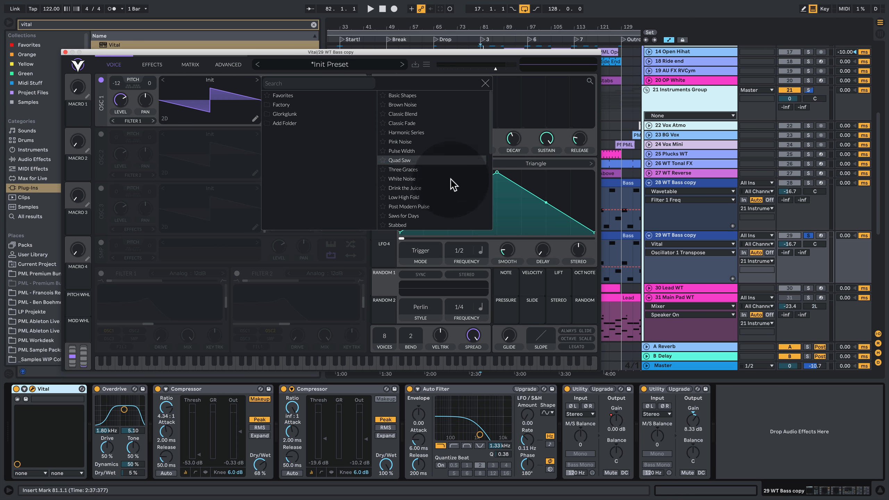
click(406, 95)
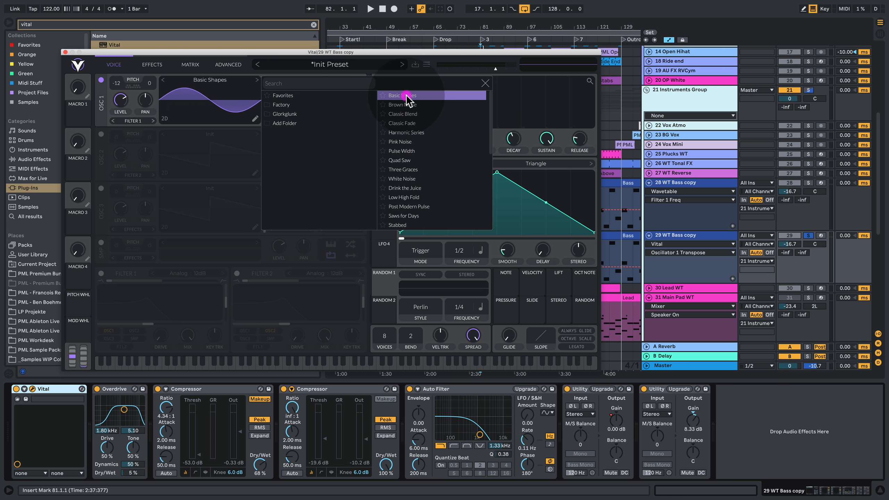
click(191, 113)
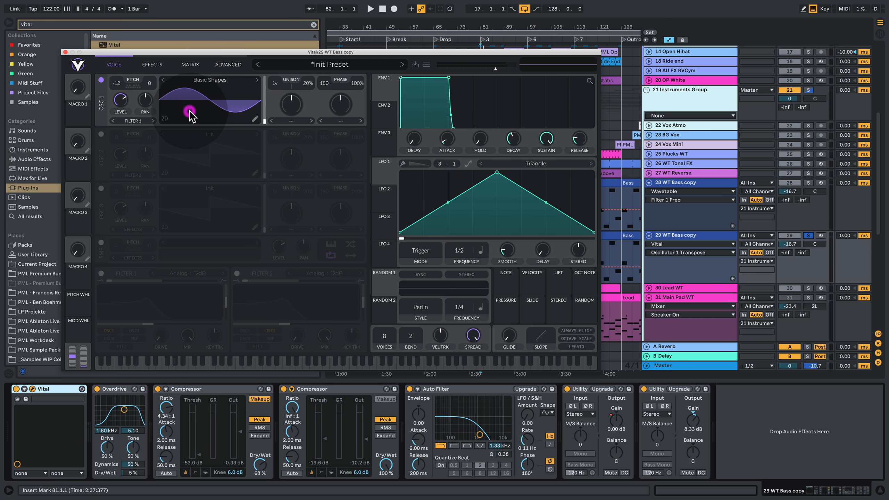
- Set oscillator 1's wave frame to about 125 in the 3D view and compare both bass tracks soloed
click(164, 119)
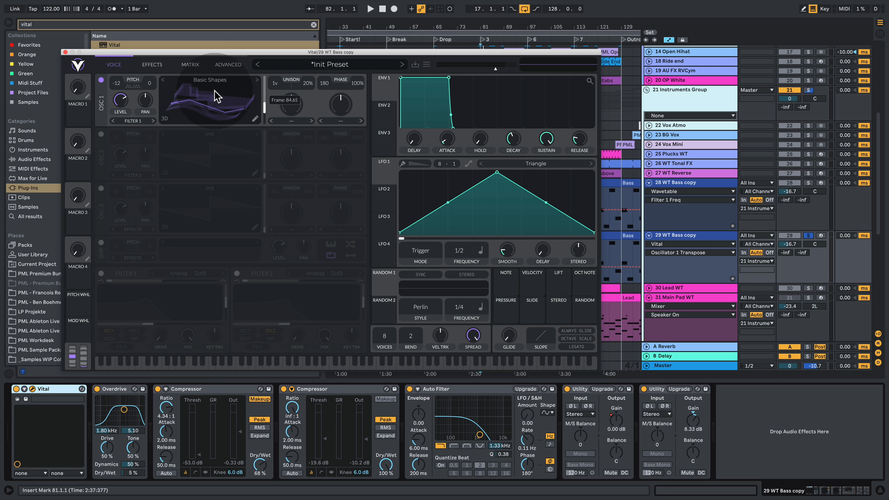
drag(217, 97, 229, 96)
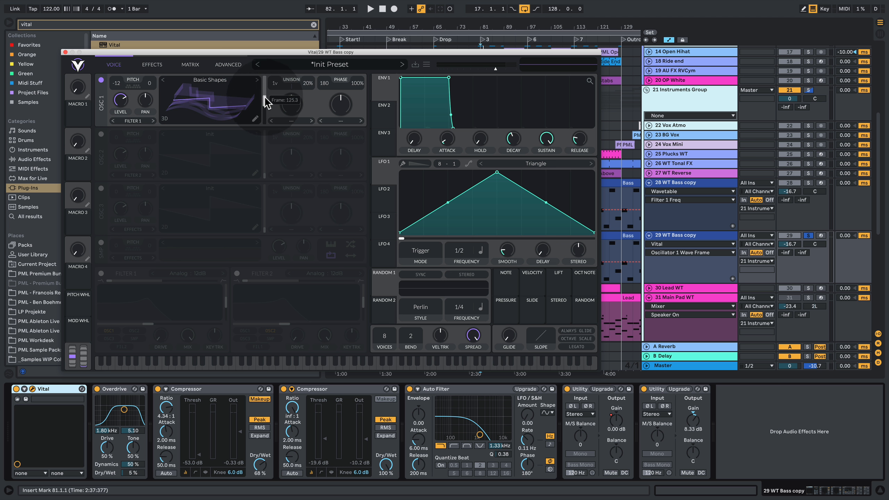
key(space)
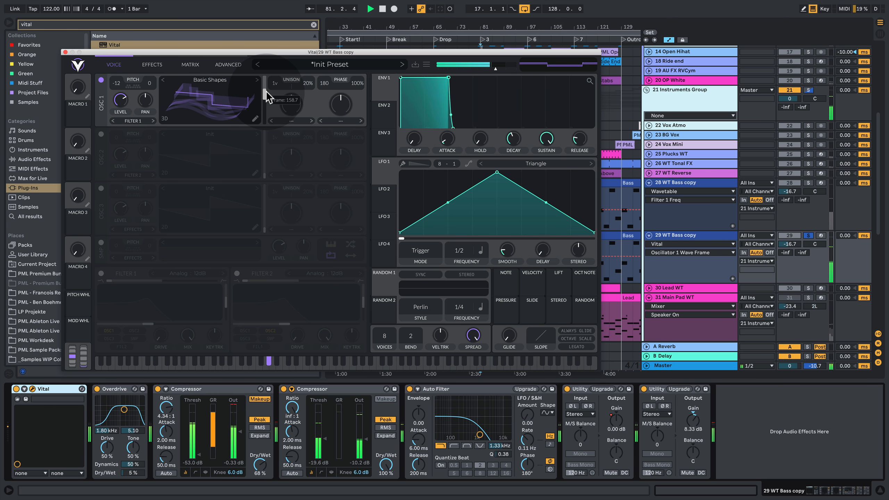
click(809, 182)
click(809, 236)
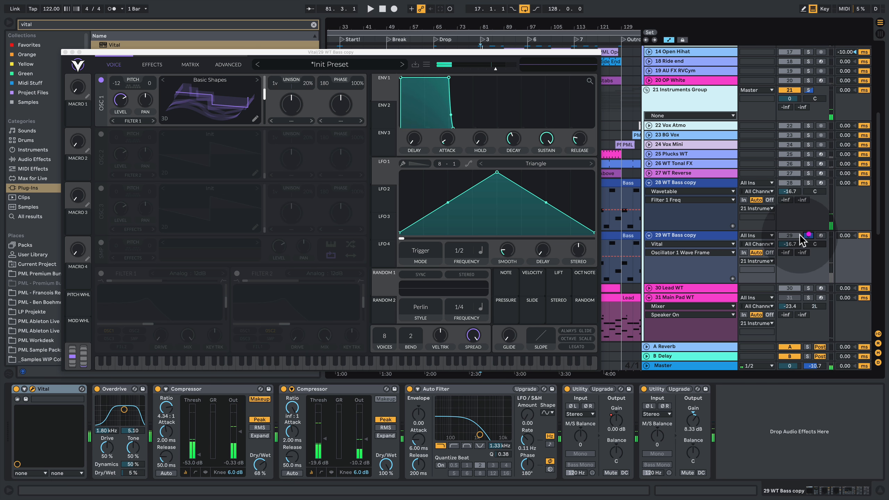
- Enable Filter 1 with about 11% resonance and compare the Vital bass with the original, each soloed
click(100, 274)
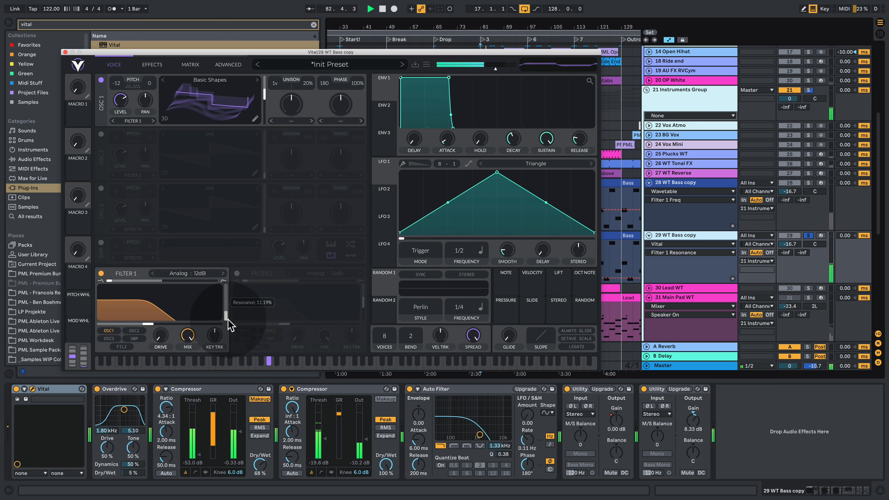
click(809, 182)
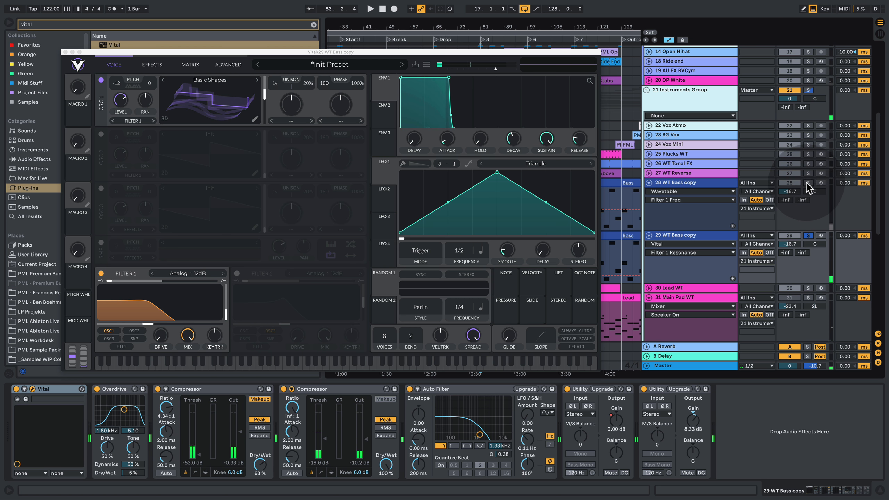
click(808, 235)
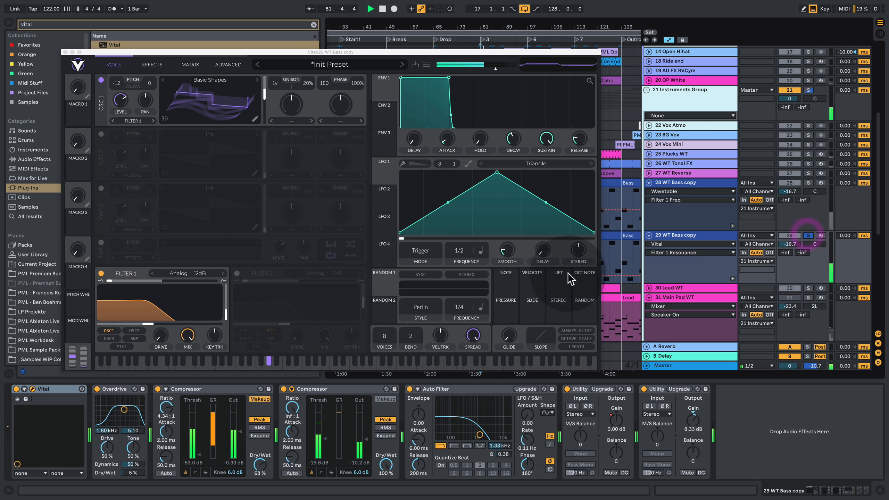
- Raise the Filter 1 cutoff slightly, try the Analog slopes and change the filter model to Dirty 24dB
click(222, 274)
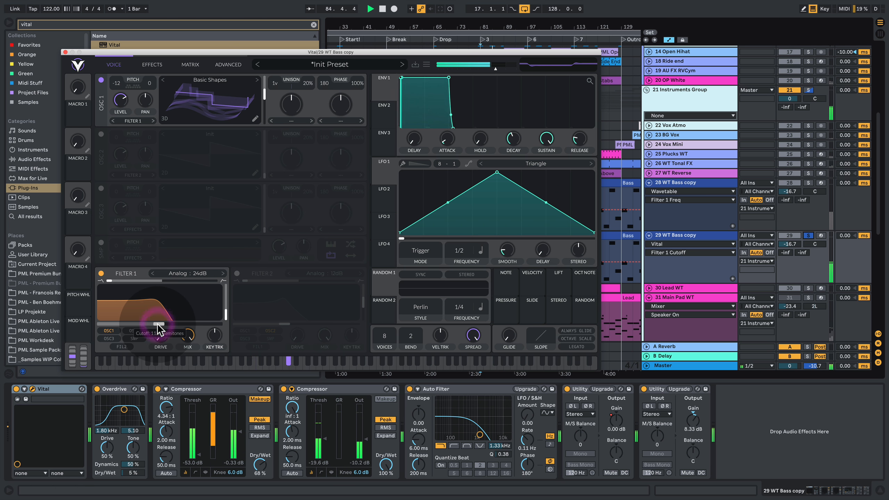
drag(157, 324, 159, 324)
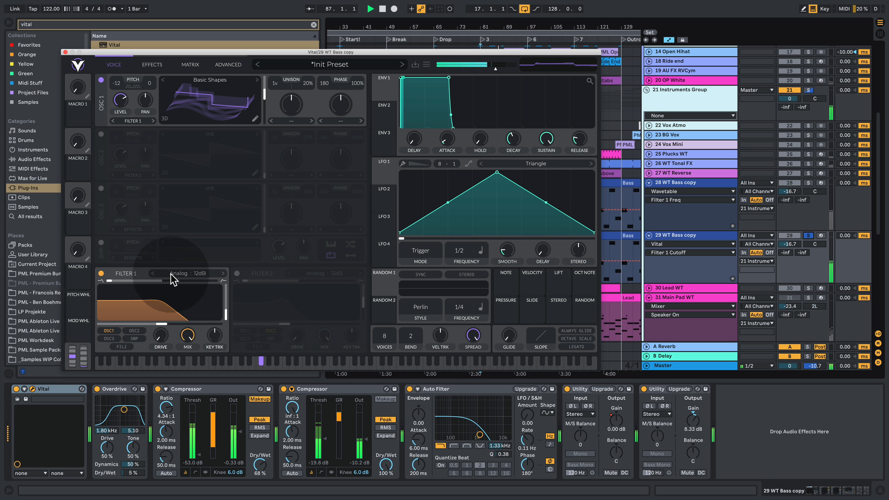
click(223, 274)
click(174, 274)
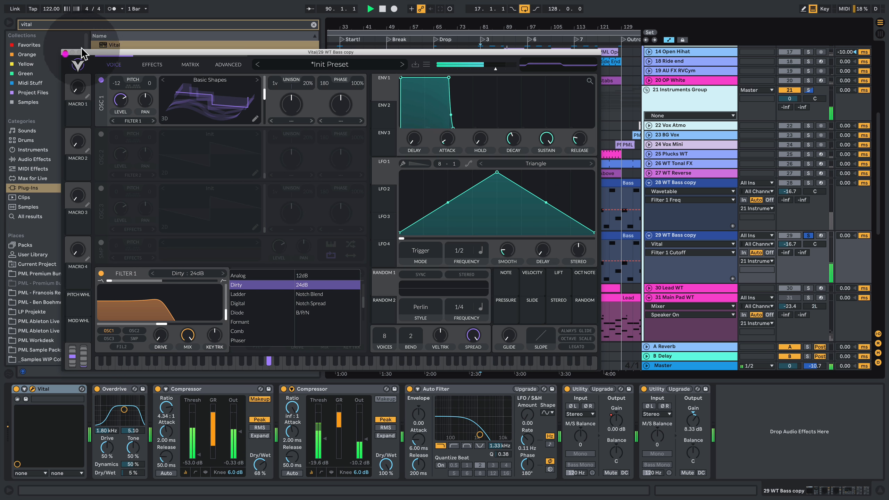
- Close the Vital window, unsolo its bass track with the original bass muted, and play the mix from bar 81
click(65, 52)
click(809, 235)
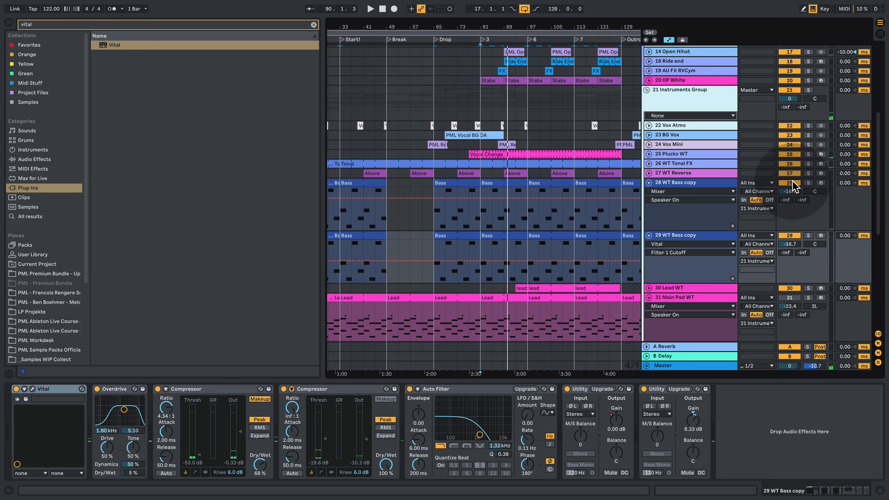
click(483, 209)
key(space)
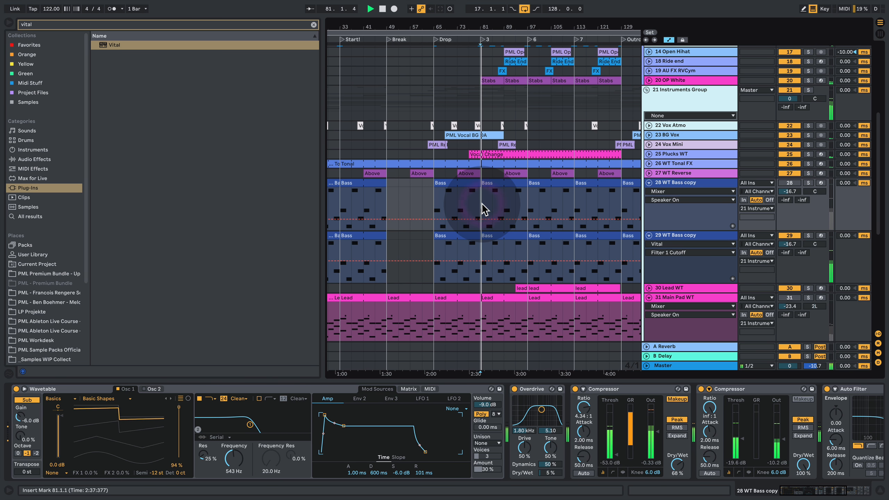
scroll(543, 250, down, 5)
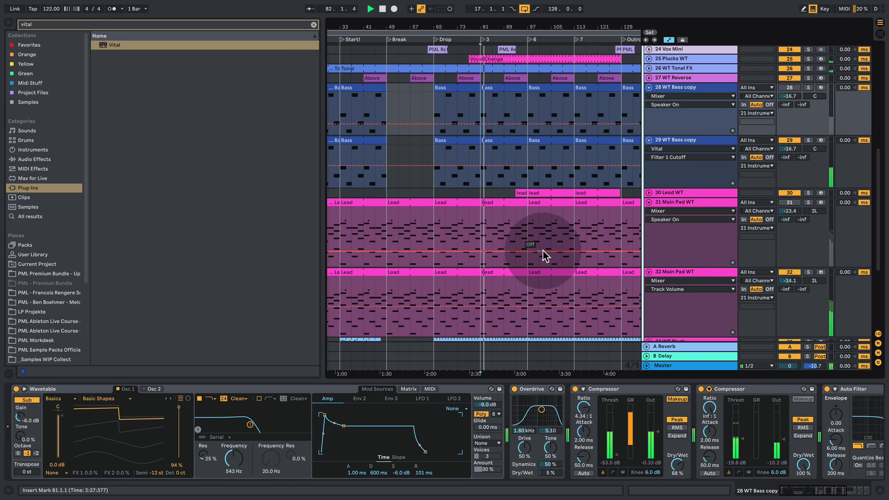
scroll(543, 249, up, 8)
scroll(546, 247, down, 4)
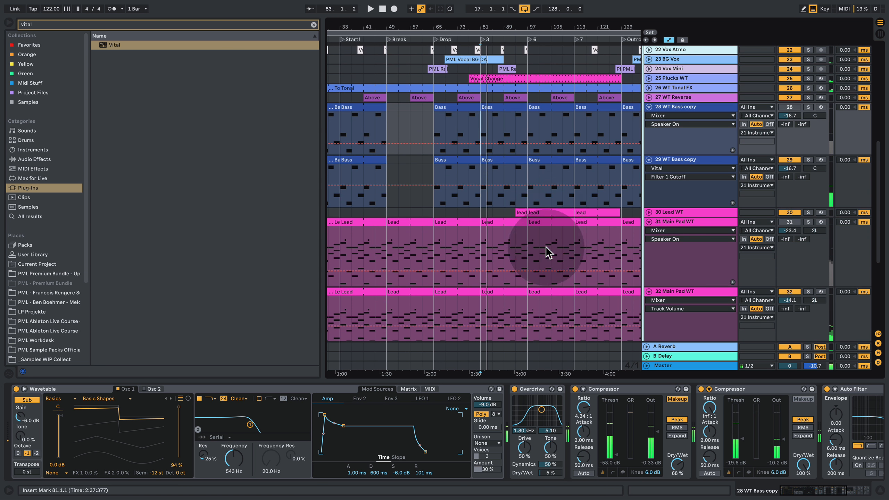
- Unfold the Lead WT track, solo it and play it from about bar 97
click(648, 211)
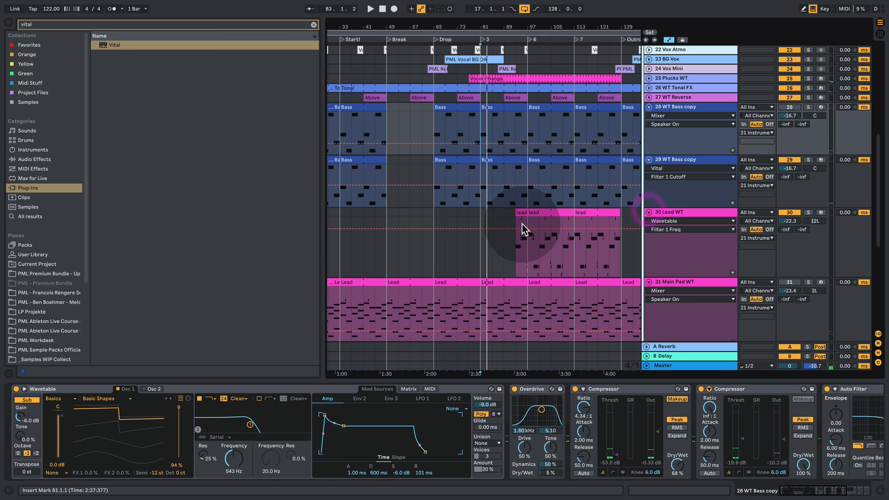
click(529, 242)
click(808, 212)
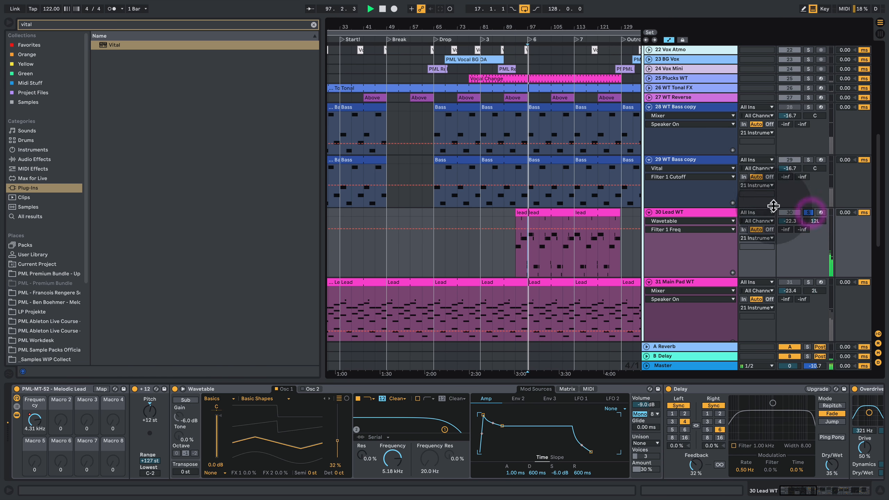
- Stop playback, replace Wavetable on the Lead WT track with Vital and filter its preset browser to Lead presets
key(space)
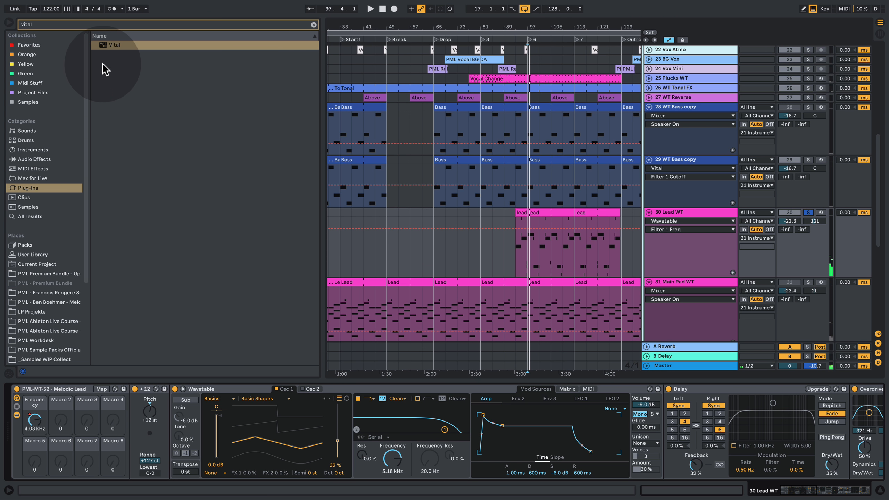
drag(103, 46, 194, 392)
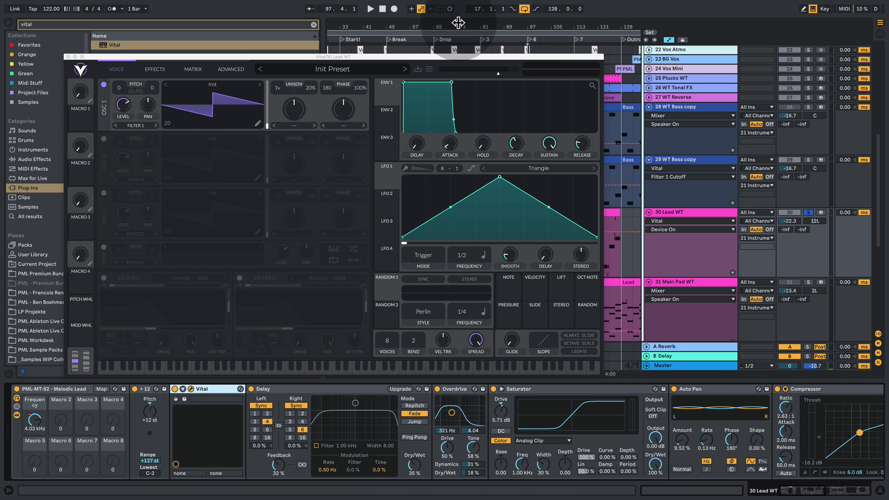
click(324, 71)
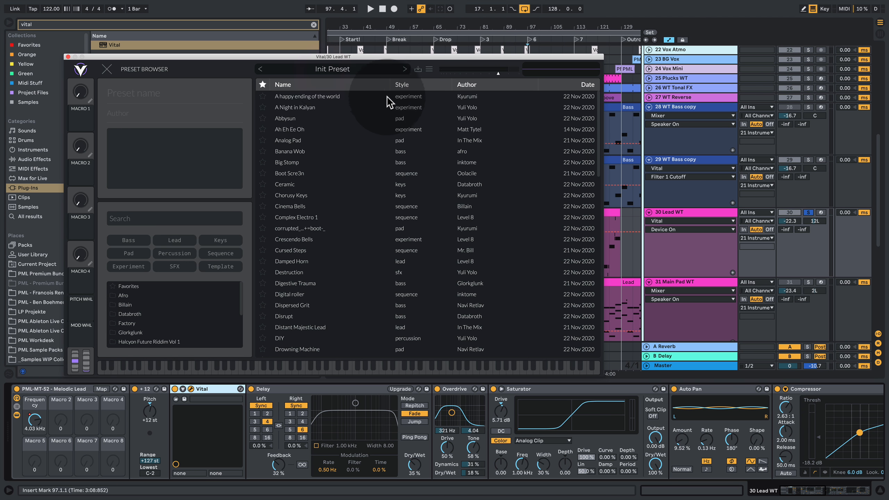
click(181, 243)
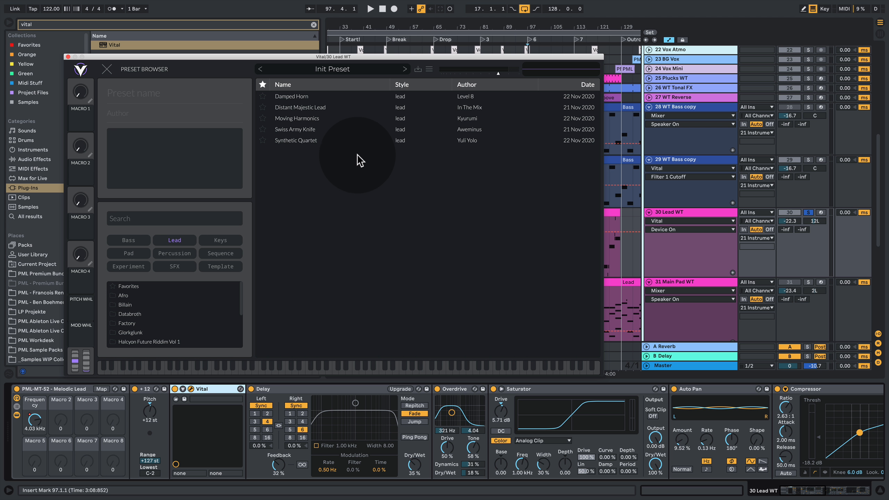
- Audition the lead presets Synthetic Quartet, Swiss Army Knife, Moving Harmonics, Distant Majestic Lead and Damped Horn over the soloed lead part
click(307, 143)
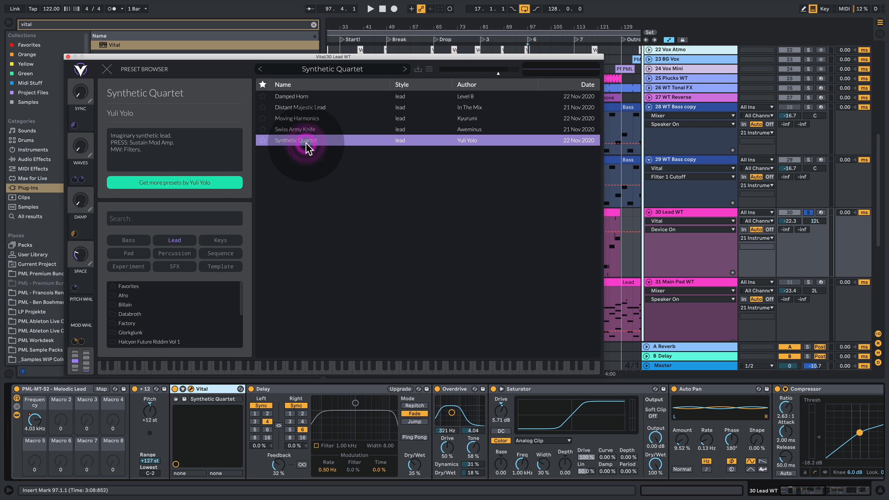
click(303, 127)
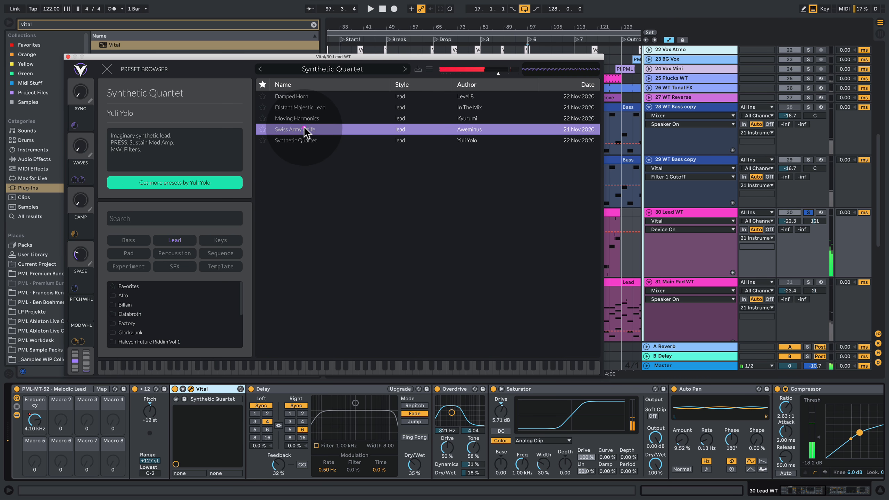
click(308, 118)
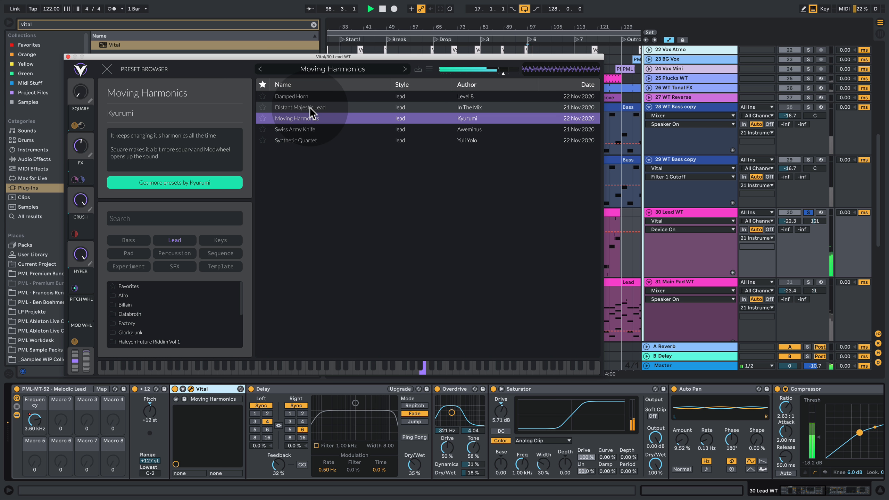
click(310, 108)
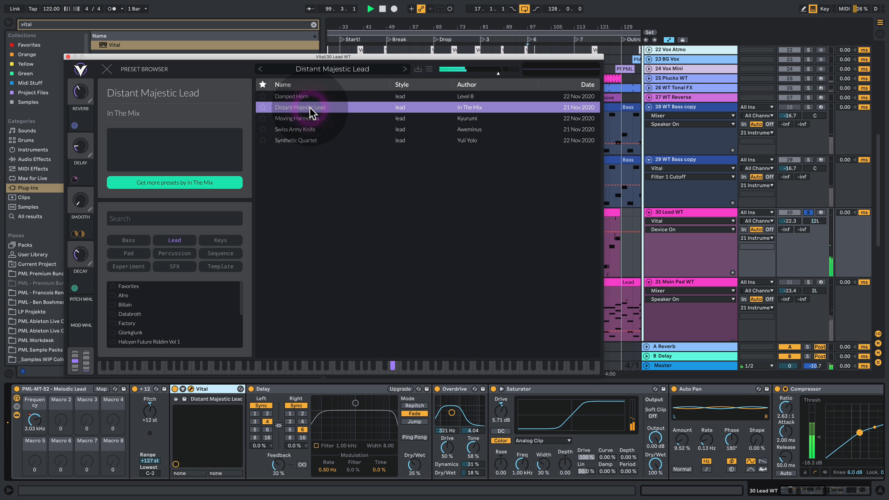
key(space)
key(space)
click(306, 101)
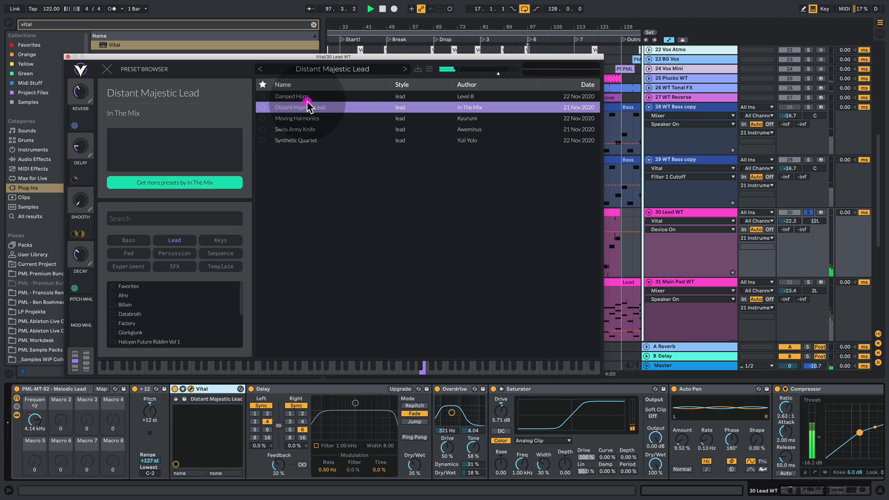
key(space)
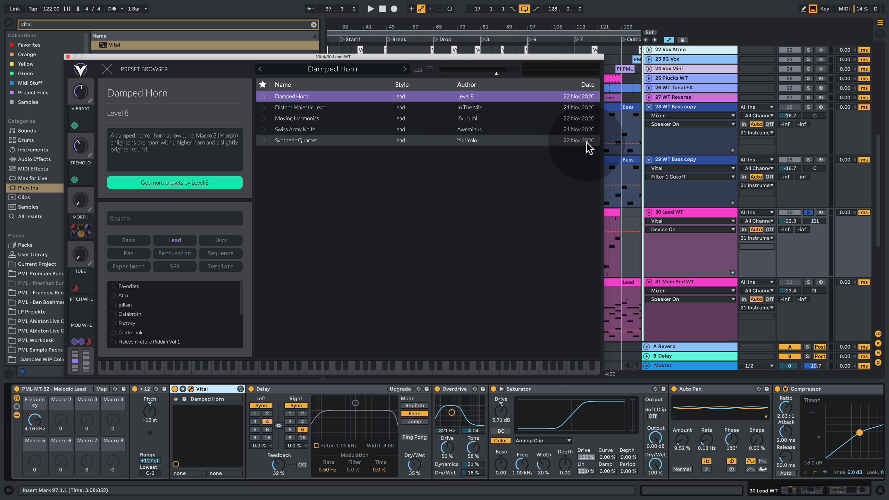
- Load the Synthetic Quartet preset, play the lead and lower Vital's output volume slightly
click(302, 140)
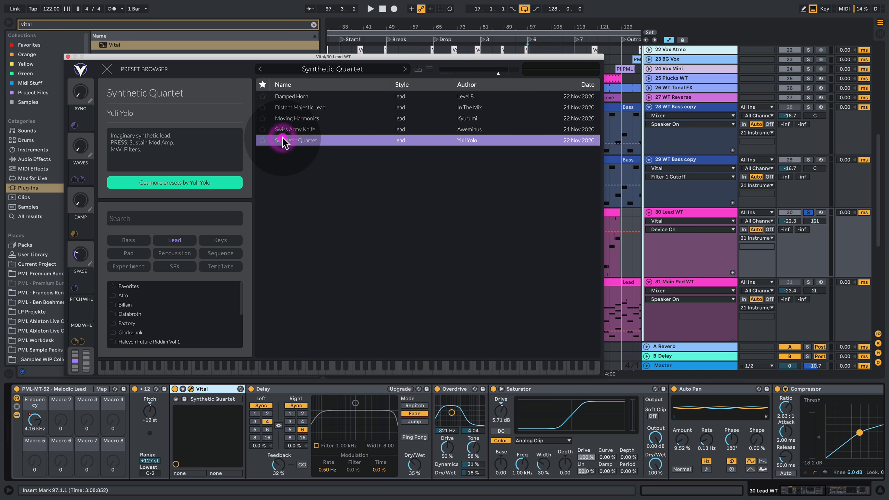
key(space)
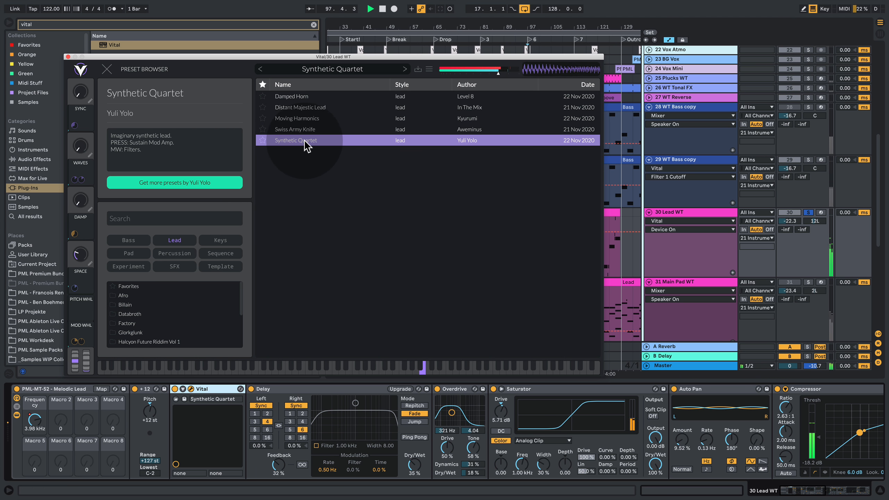
click(495, 73)
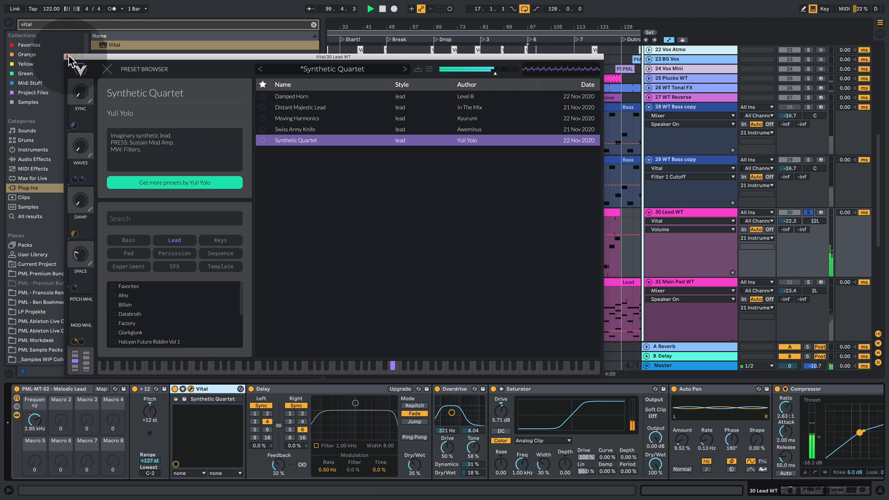
- Close the Vital window, unsolo Lead WT and set its track volume to -24.0 dB while the mix plays
click(67, 56)
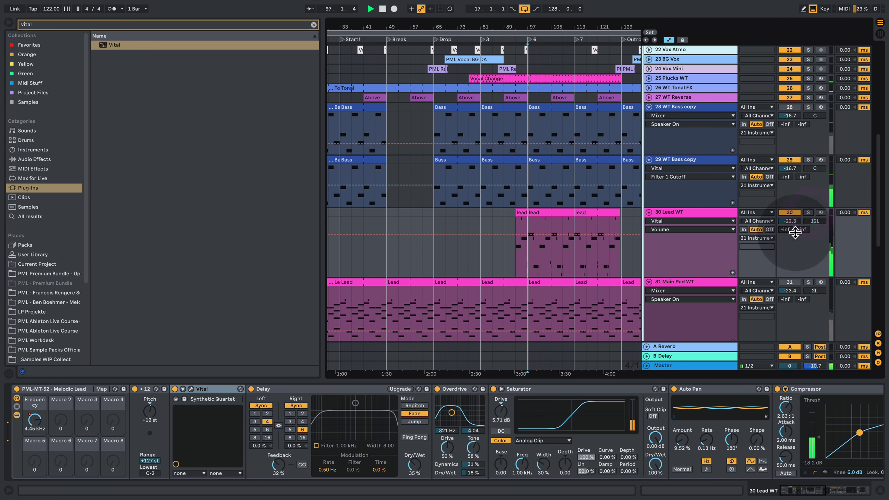
click(779, 226)
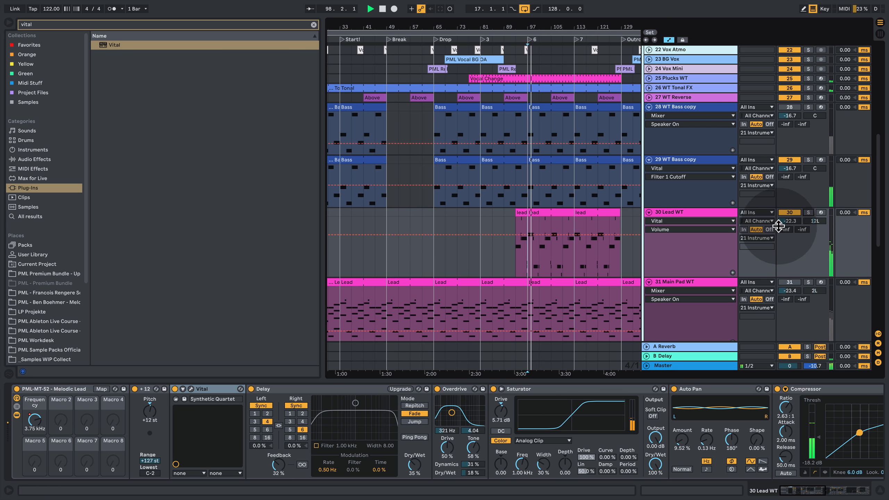
drag(785, 222, 785, 229)
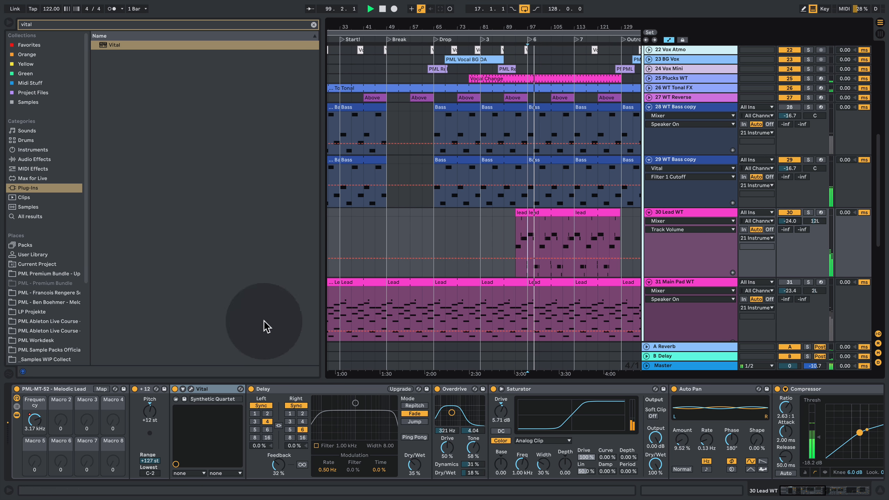
key(space)
- Reopen the lead's Vital, shorten the Envelope 1 attack to almost nothing and check it in the mix
click(206, 392)
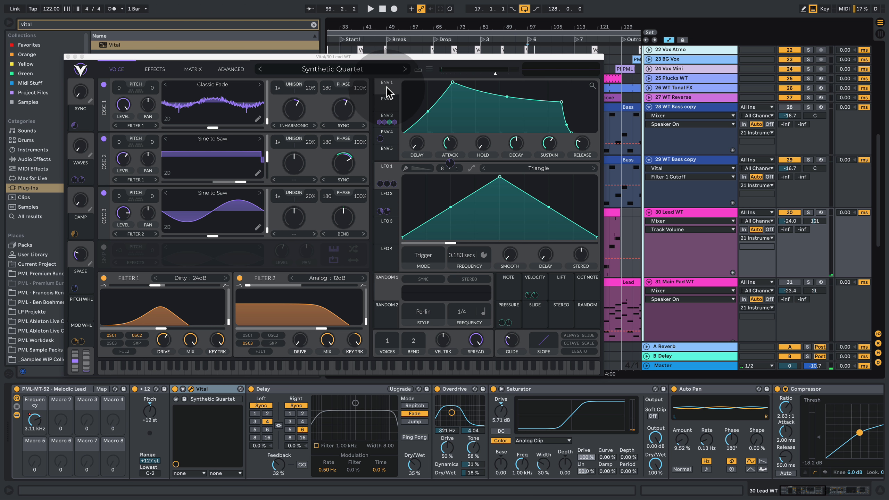
click(387, 87)
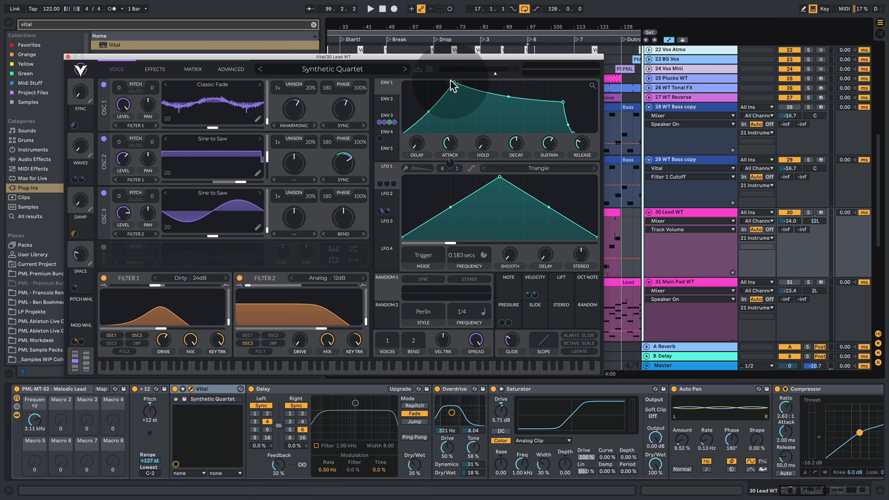
drag(451, 82, 400, 64)
key(space)
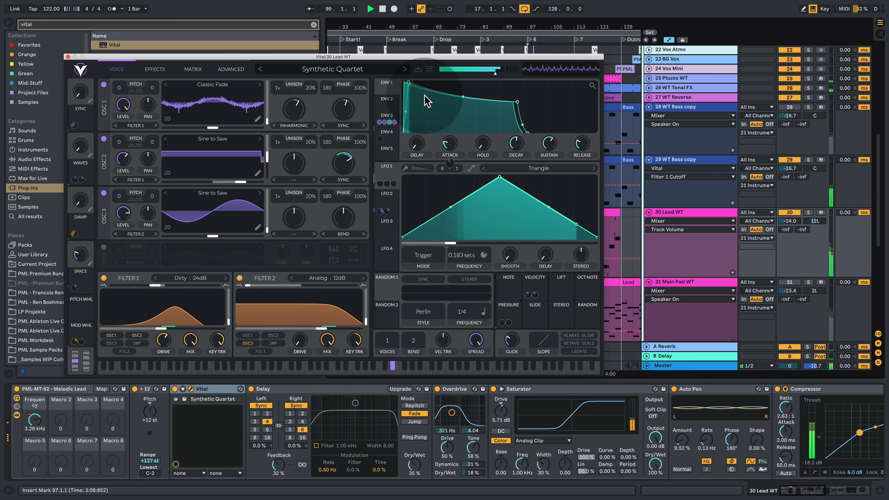
key(space)
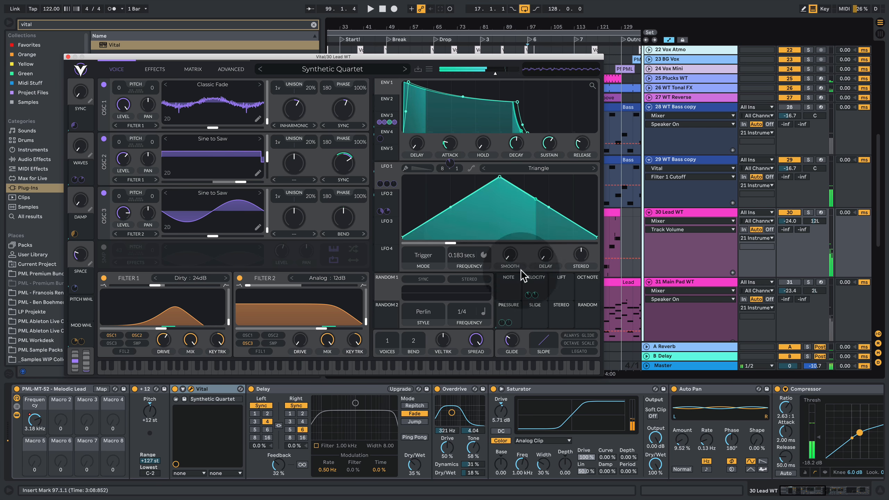
- Enable Always Glide for the lead and adjust the glide time while listening to the mix
click(591, 336)
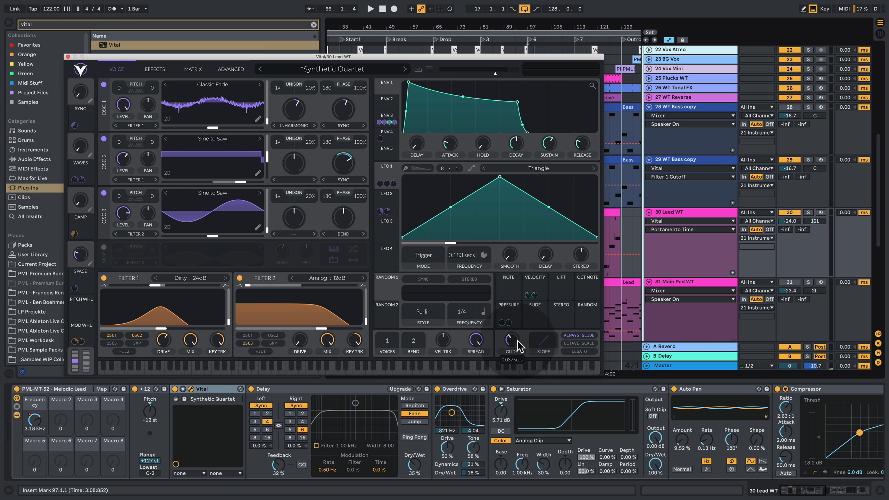
key(space)
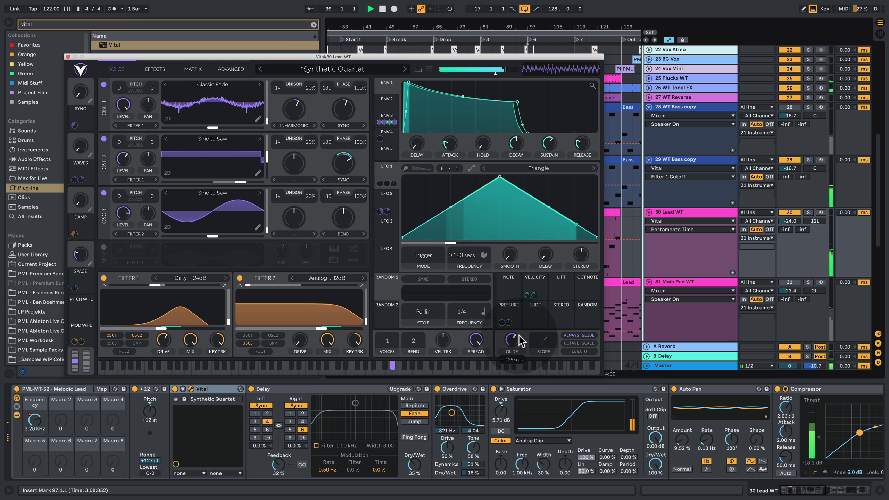
drag(517, 340, 514, 340)
key(space)
key(space)
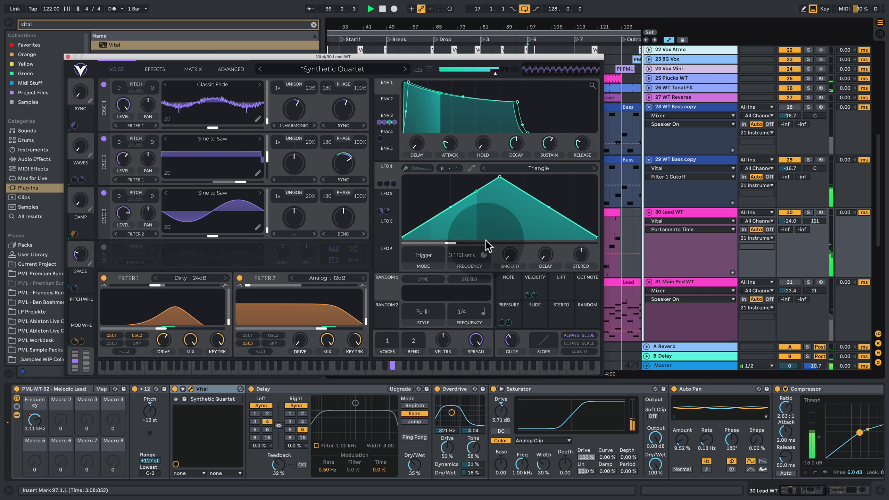
key(space)
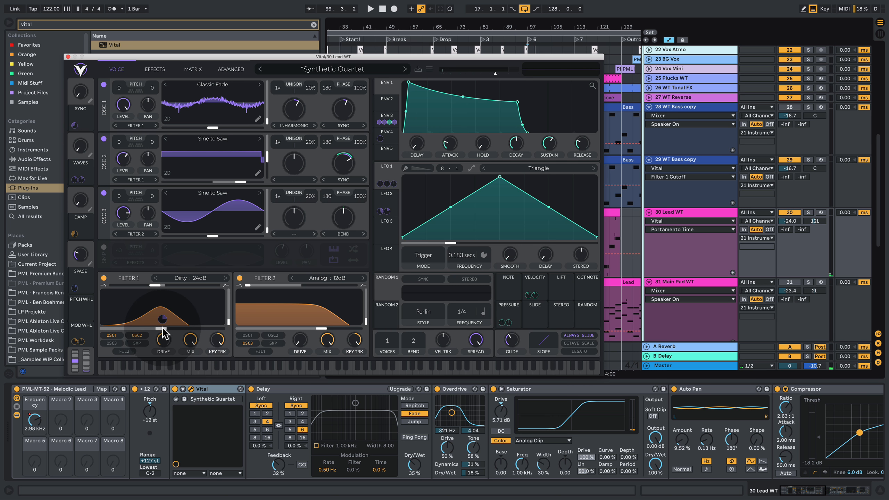
- Lower the lead's Filter 1 cutoff slightly, play the mix and close the Vital window
drag(162, 328, 157, 327)
key(space)
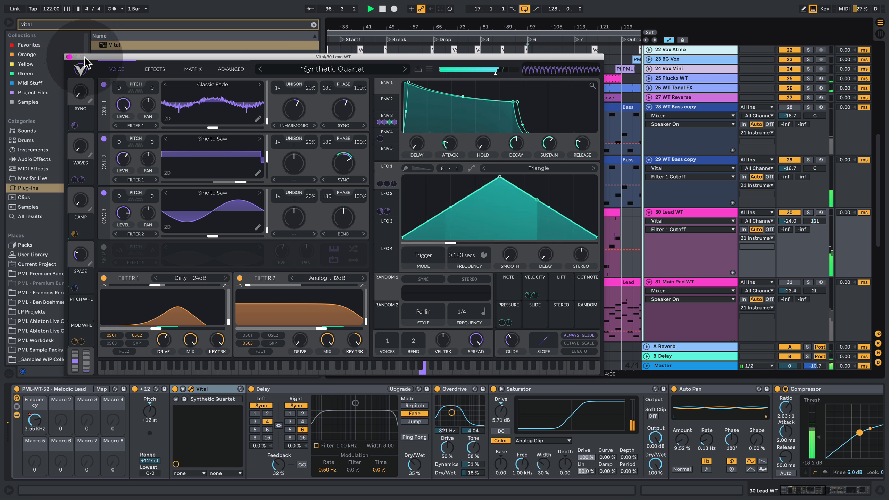
click(69, 56)
- Reopen the lead's Vital on its effects page, switch off the reverb and EQ, and turn both back on
click(192, 389)
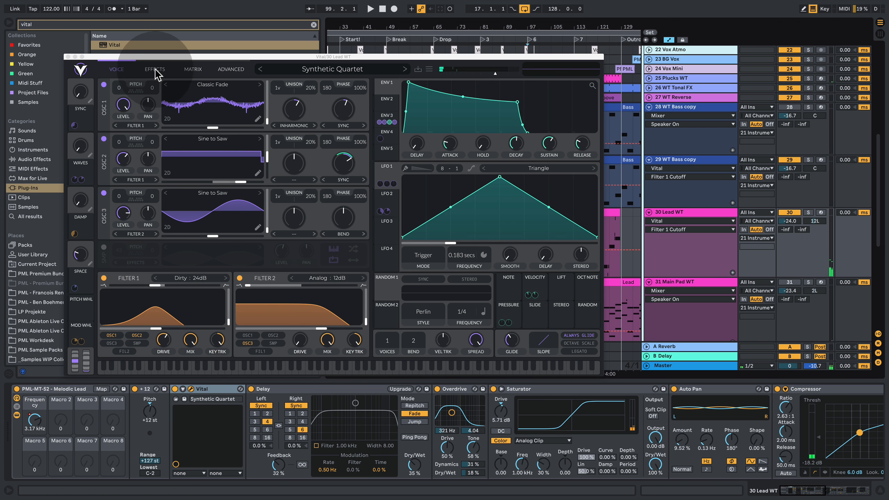
click(154, 69)
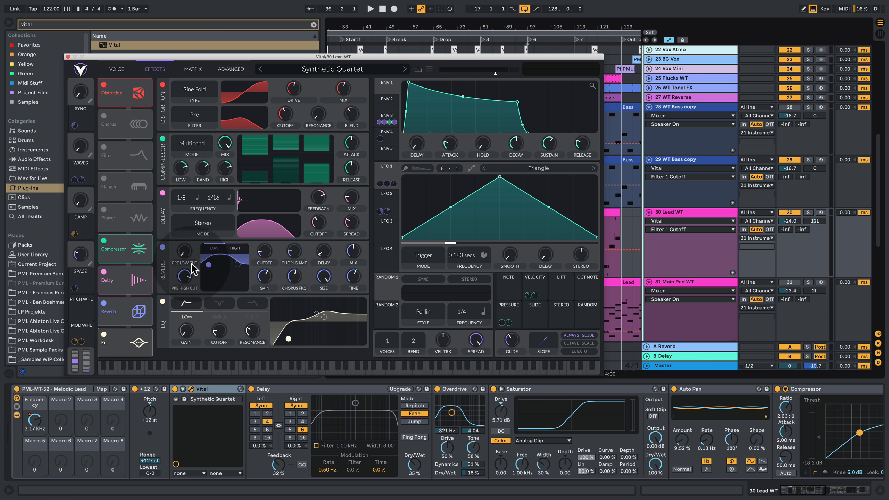
mouse_move(130, 213)
mouse_down()
mouse_move(131, 227)
mouse_move(130, 168)
mouse_move(128, 252)
mouse_move(123, 211)
mouse_up()
click(116, 338)
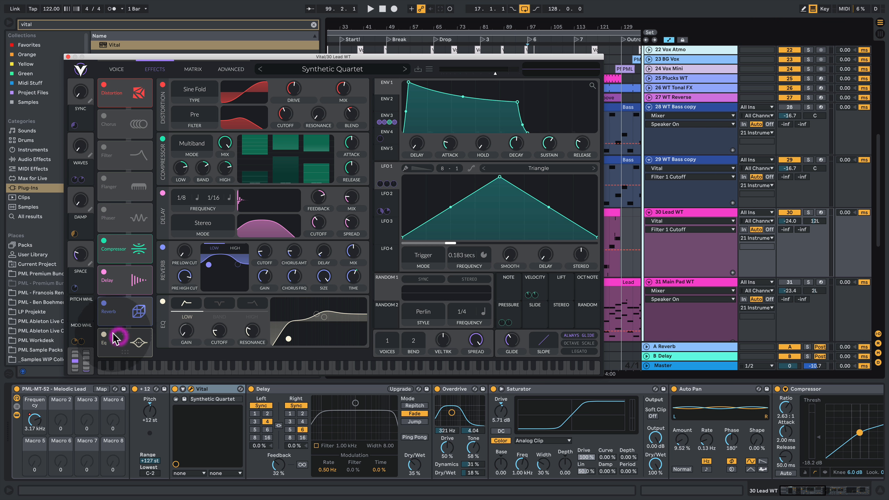
click(104, 335)
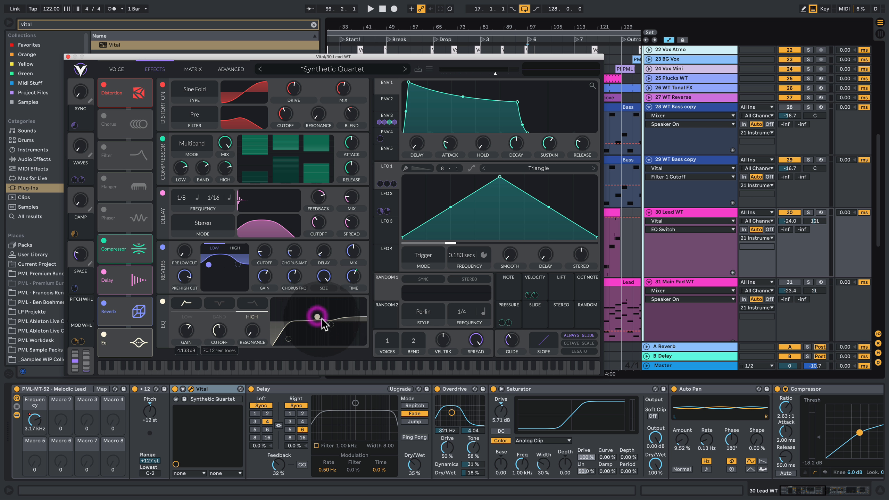
- Adjust the EQ's mid band during playback, raise Vital's output volume slightly and close the plug-in window
key(space)
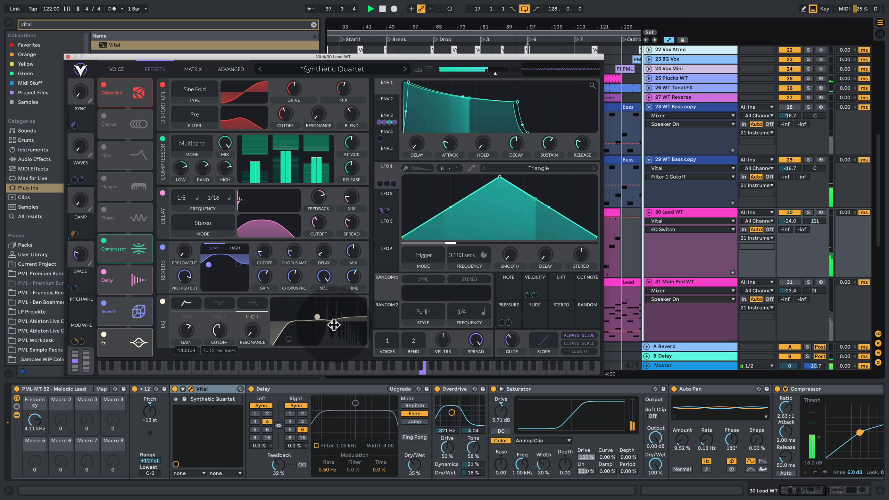
drag(331, 324, 331, 324)
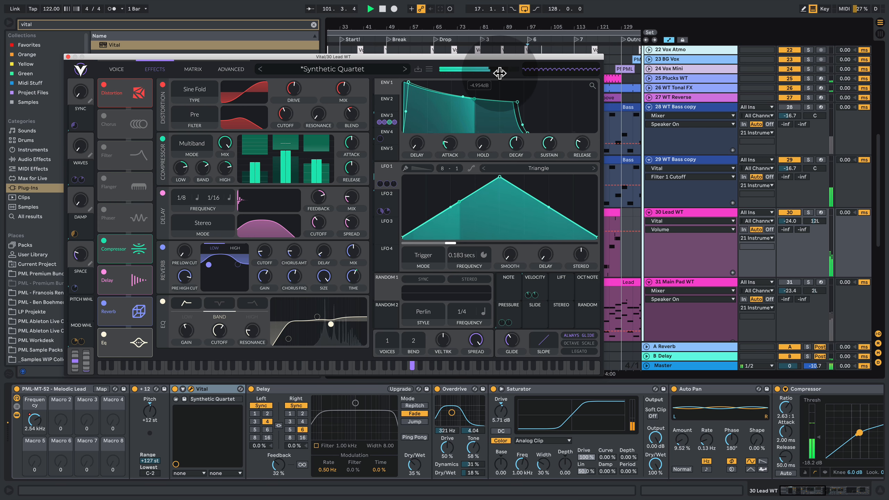
drag(494, 74, 500, 73)
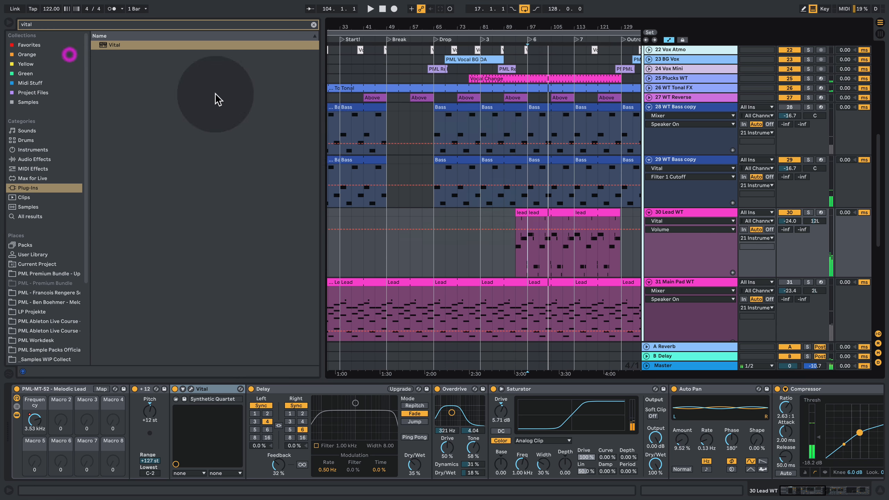
click(68, 57)
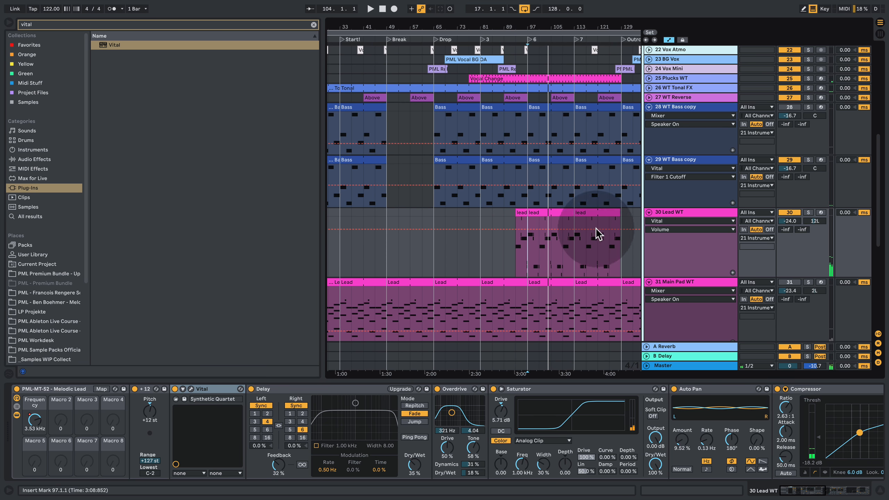
scroll(721, 301, down, 5)
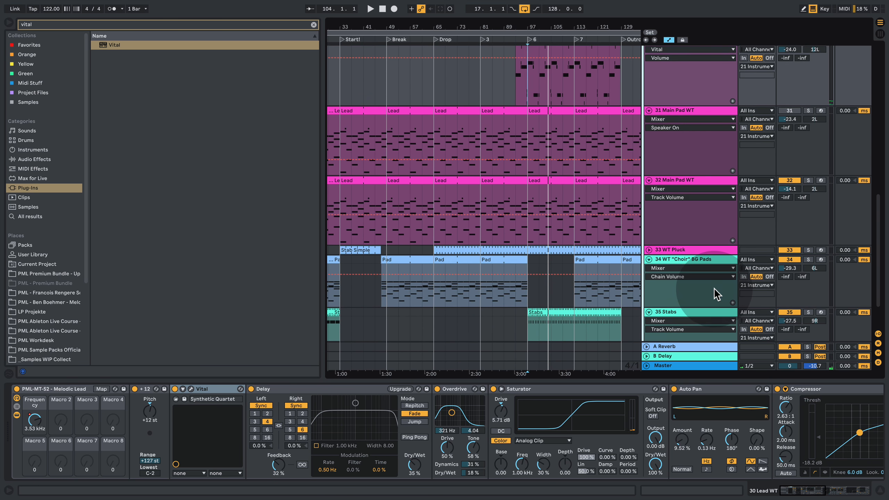
scroll(595, 213, up, 1)
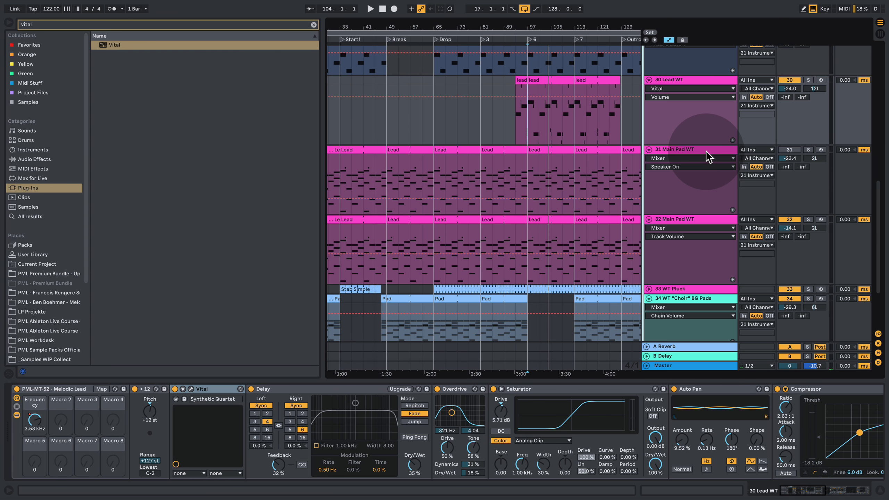
- Solo the 31 Main Pad WT track and replace its Wavetable instrument with Vital
click(808, 150)
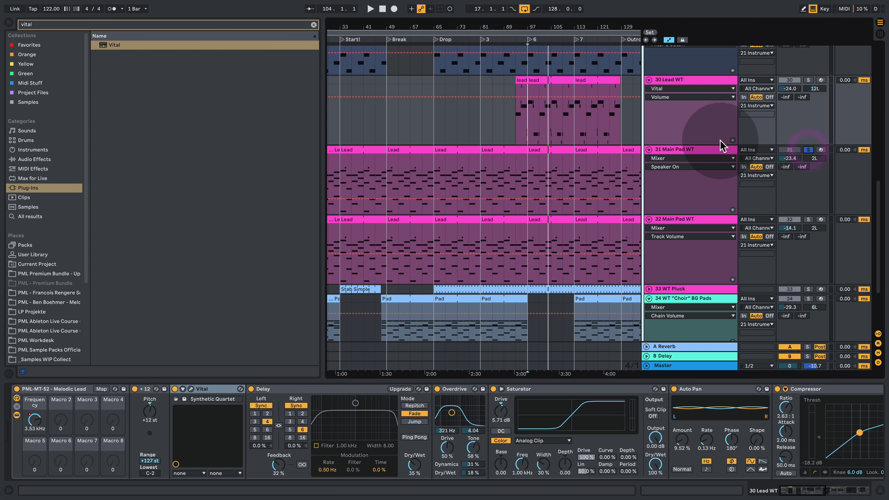
click(717, 151)
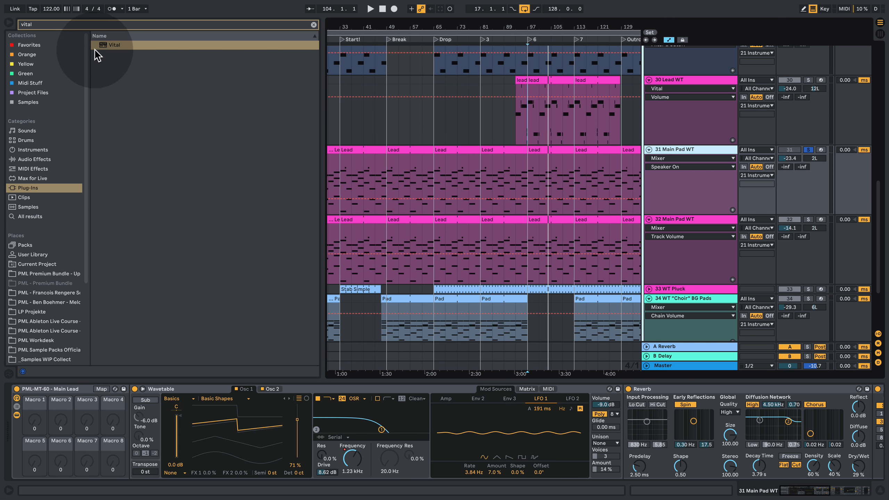
click(110, 65)
drag(110, 64, 174, 404)
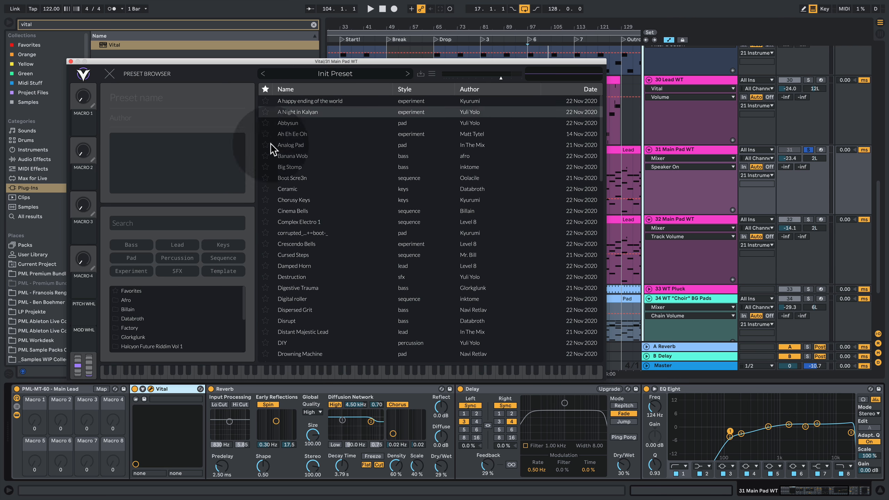
- Filter Vital's presets to Pad, audition Super Nice Pluck, Strings Section, Drowning Machine and Abbysun, and load Analog Pad
click(133, 259)
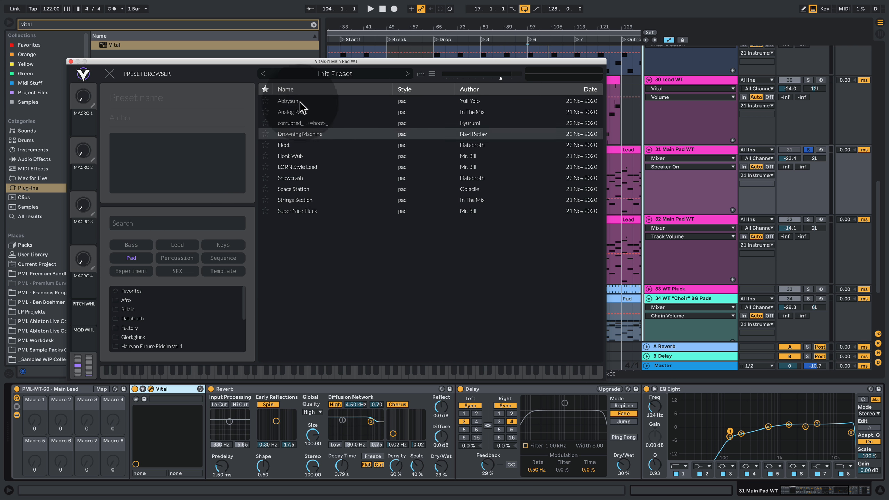
click(310, 211)
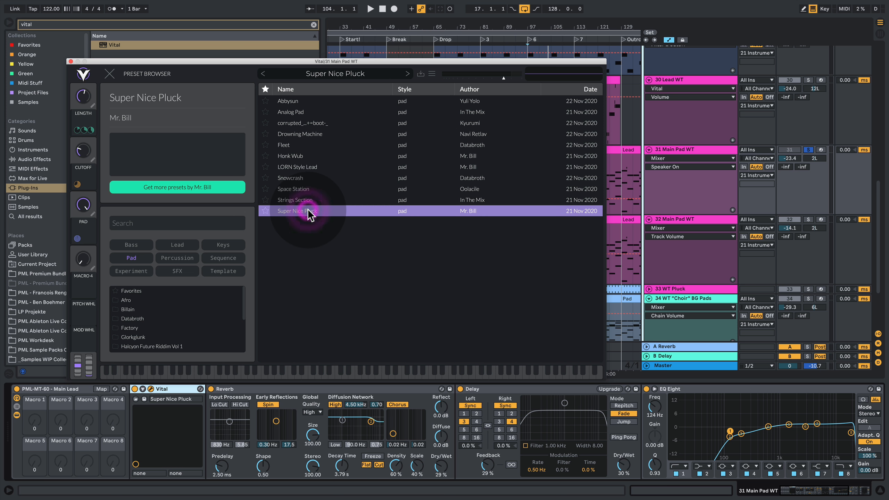
key(space)
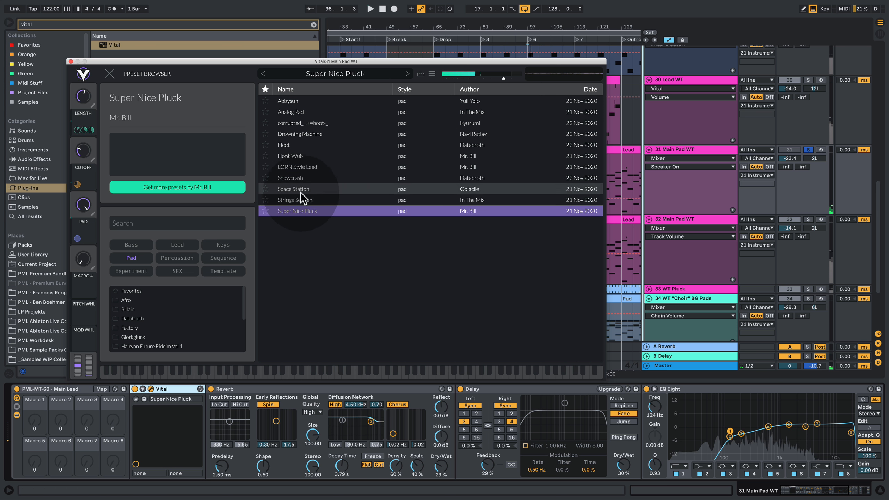
click(298, 200)
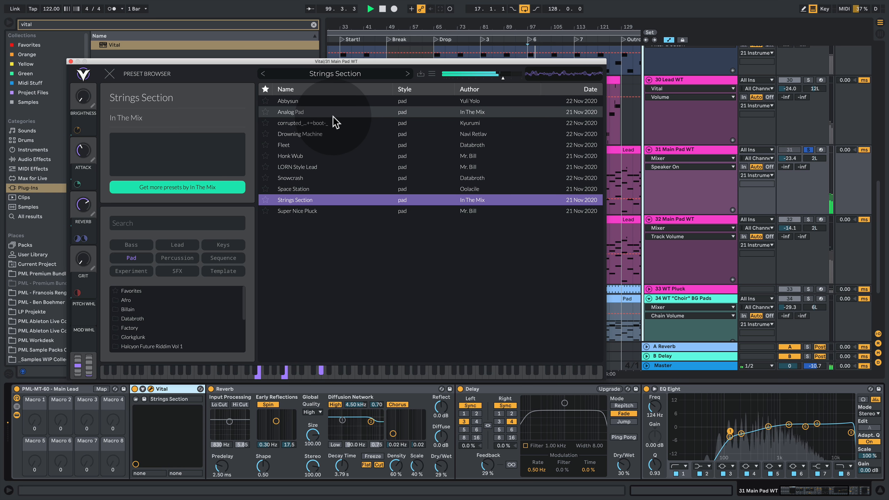
click(309, 136)
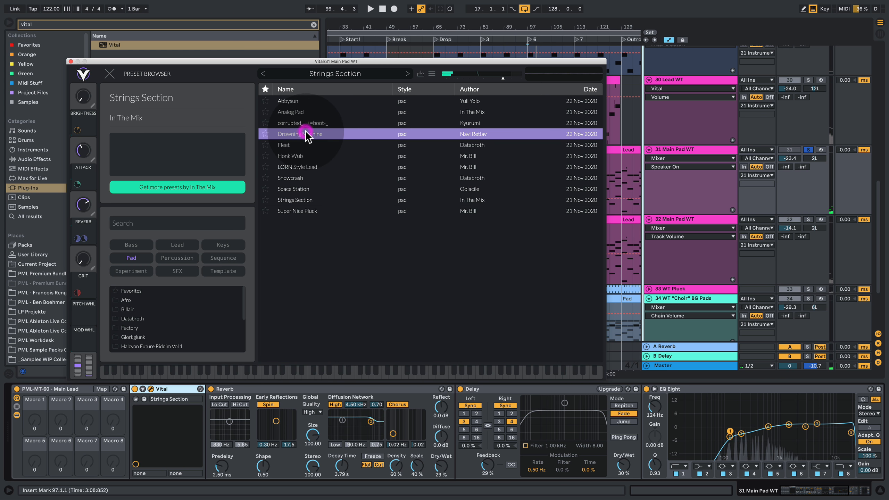
click(295, 102)
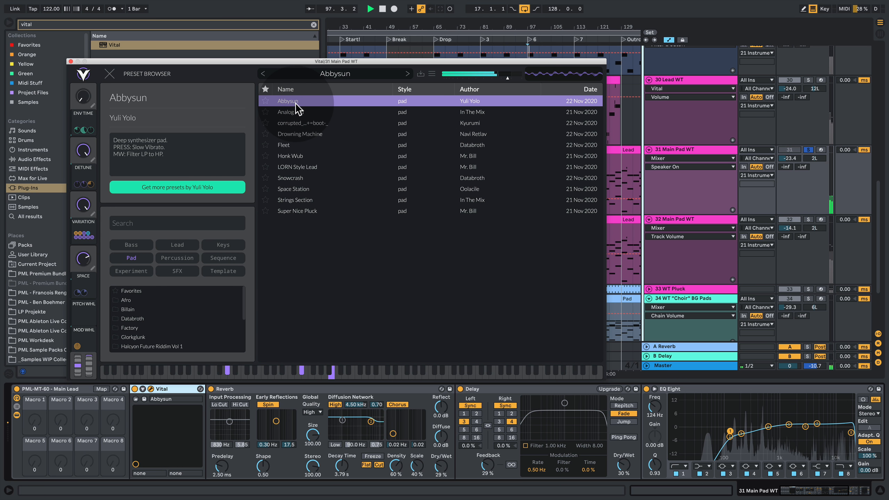
click(307, 113)
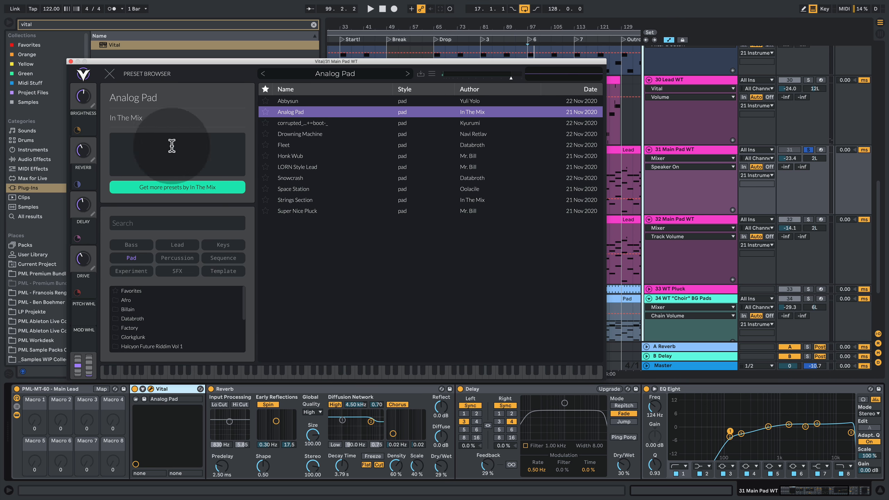
- Turn off the Reverb and Delay devices behind Vital on the main pad track and play the pad
click(211, 389)
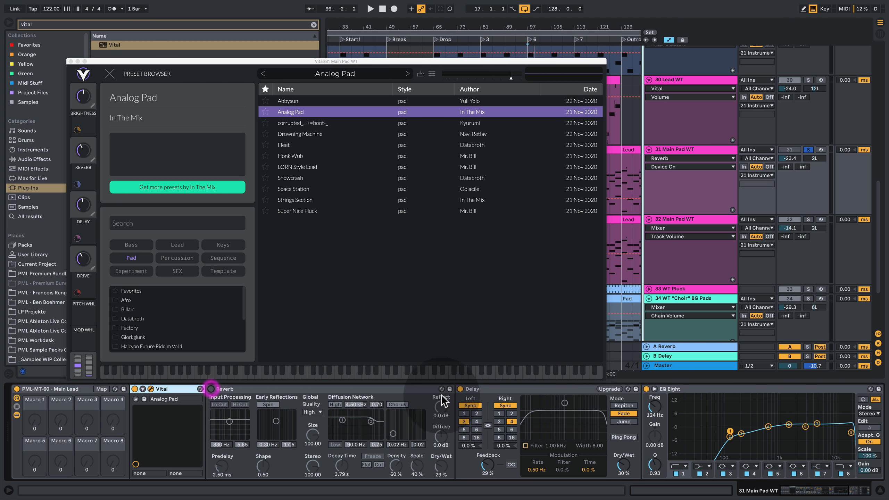
click(460, 389)
key(space)
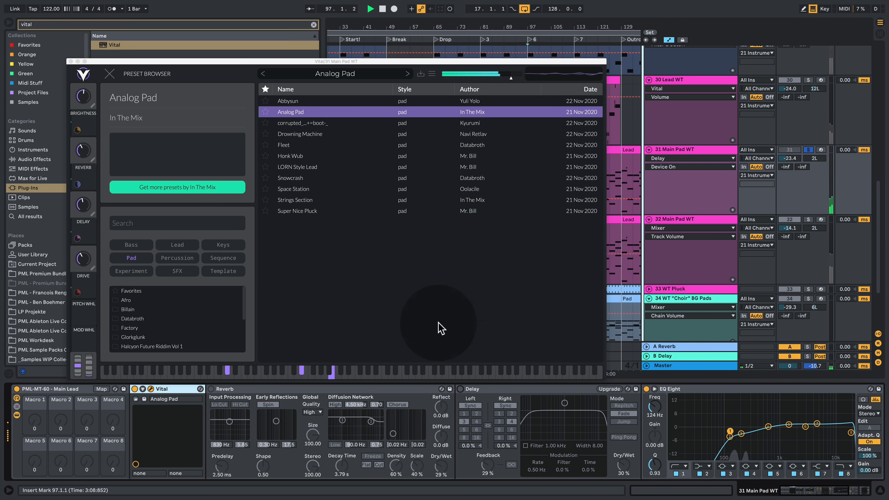
- Leave the preset browser and switch off Vital's own reverb and chorus effects while listening to the pad
click(108, 75)
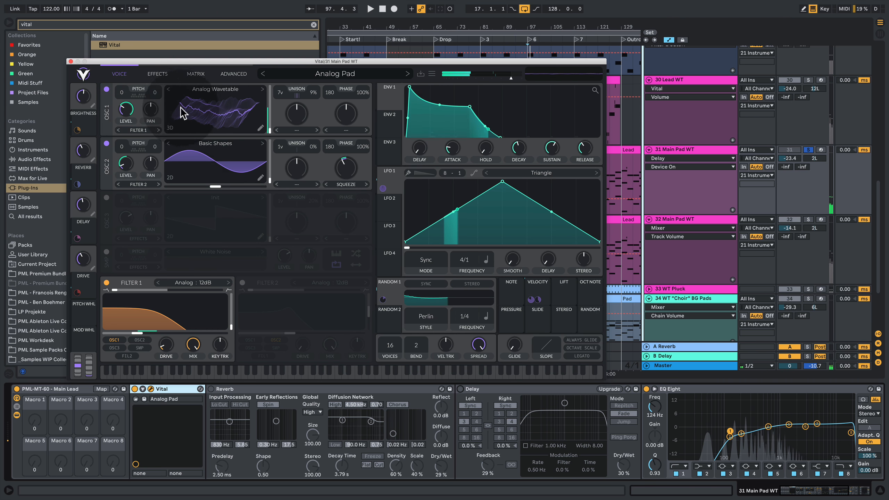
click(153, 75)
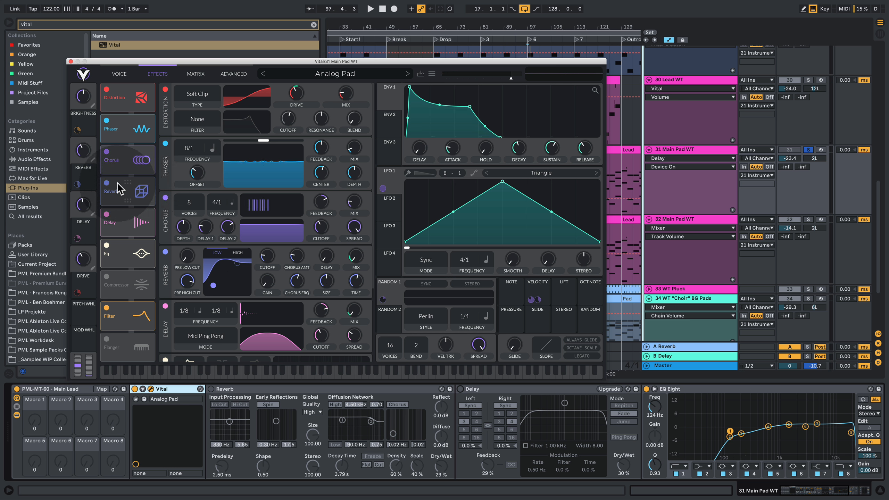
click(106, 183)
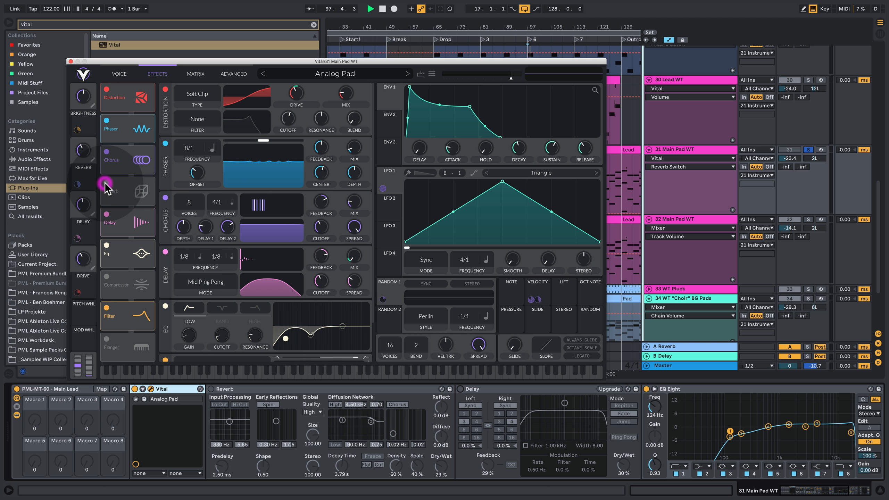
key(space)
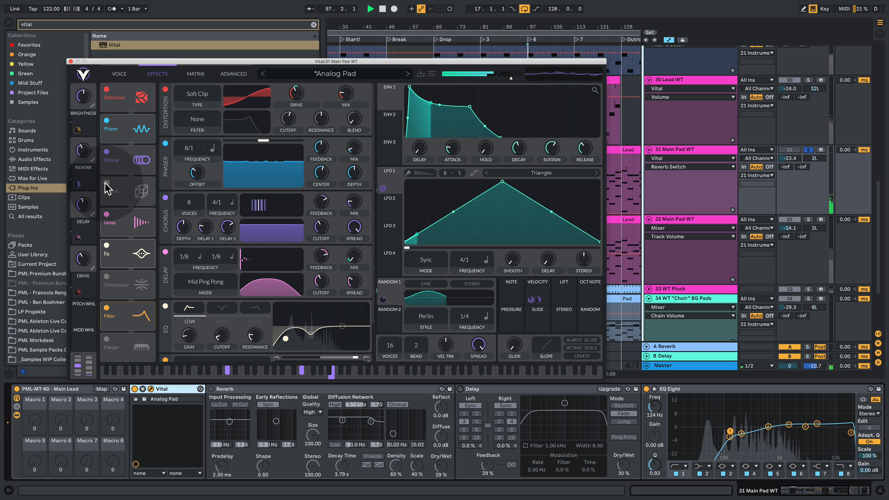
click(106, 151)
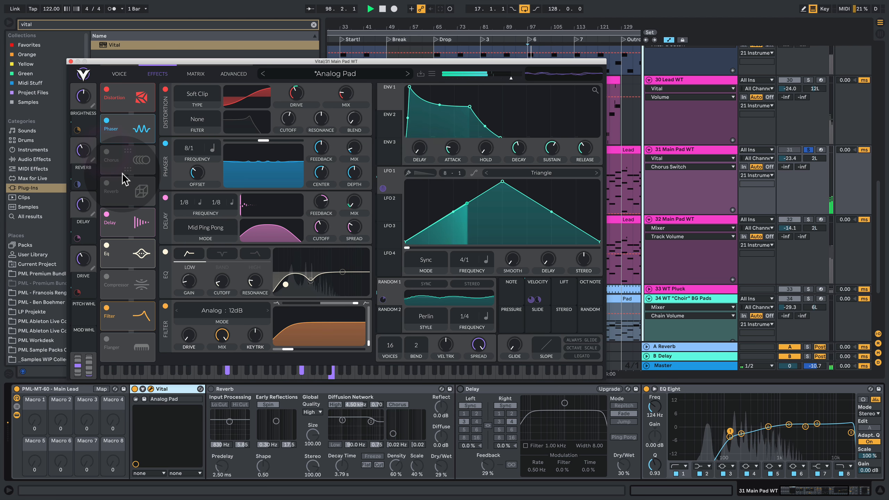
- Return to Vital's voice page, raise the main pad's track volume to -15.6 dB and close the plug-in window
click(121, 74)
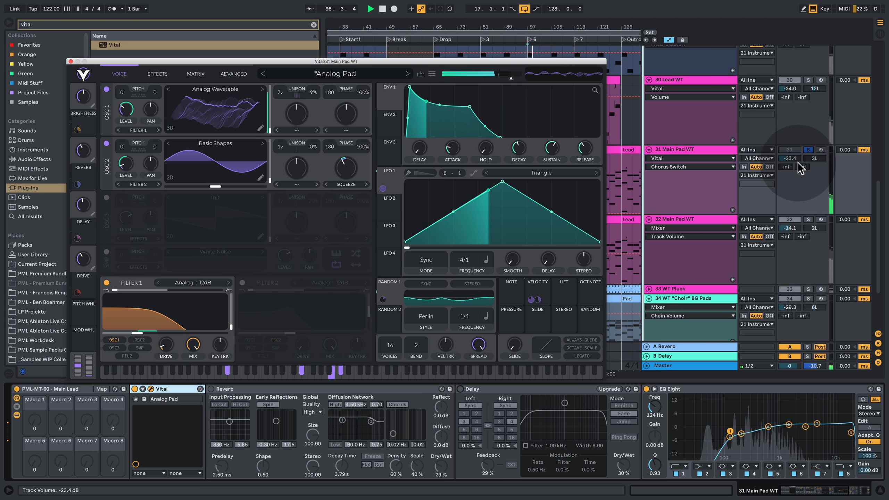
drag(789, 159, 789, 144)
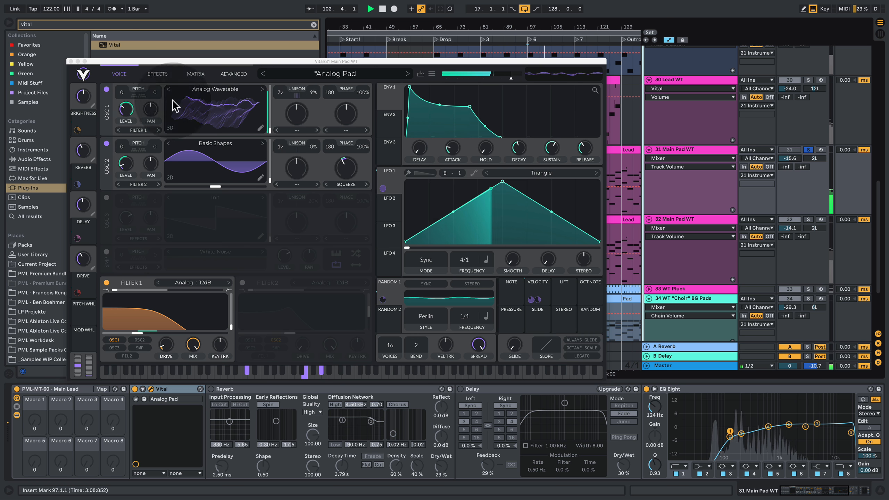
click(70, 61)
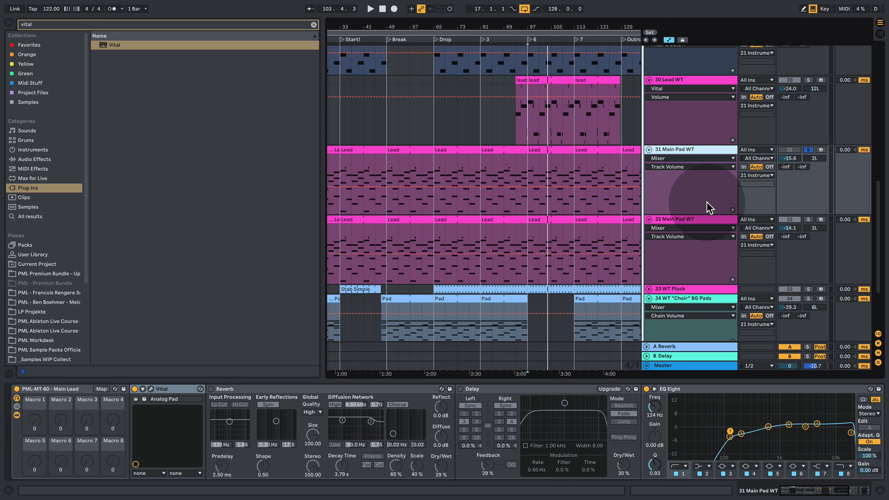
- Unsolo the 31 Main Pad WT track and play the pad in the full mix
scroll(689, 220, down, 2)
scroll(690, 221, down, 3)
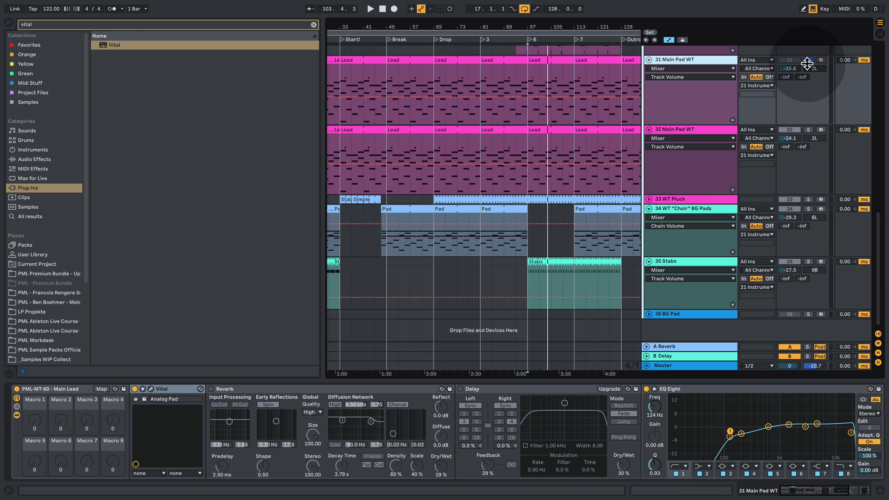
click(807, 60)
key(space)
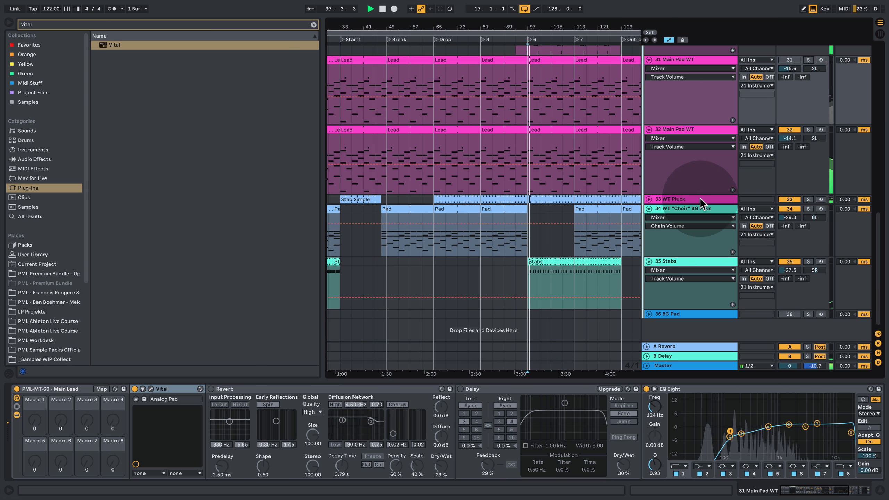
- Unfold the WT Pluck track and duplicate it
click(657, 199)
right_click(678, 197)
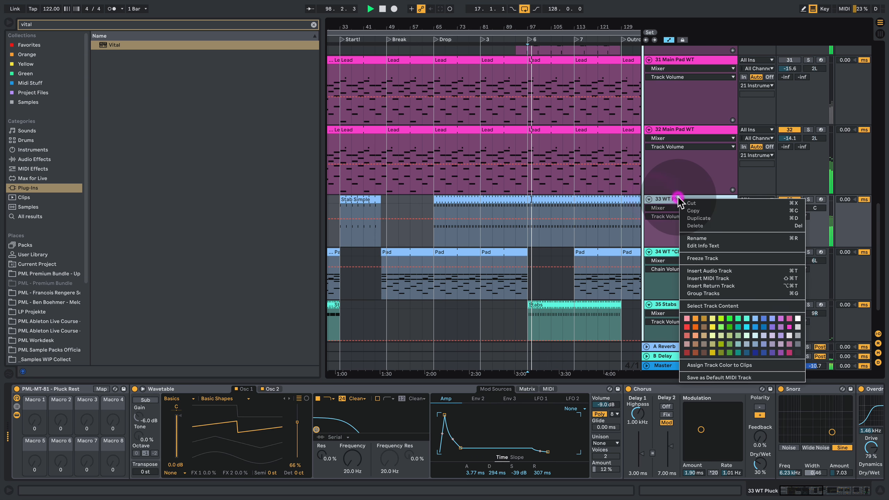
click(713, 217)
- Solo the duplicated WT Pluck track and replace its Wavetable instrument with Vital
click(808, 252)
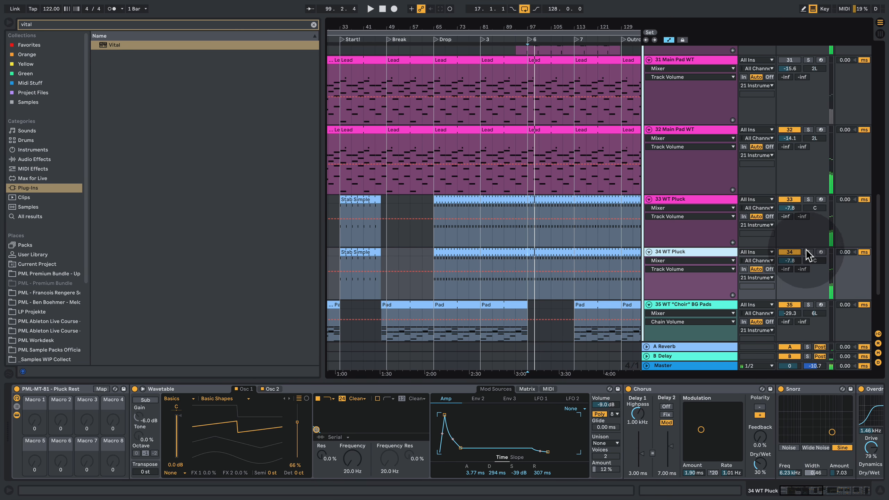
click(732, 251)
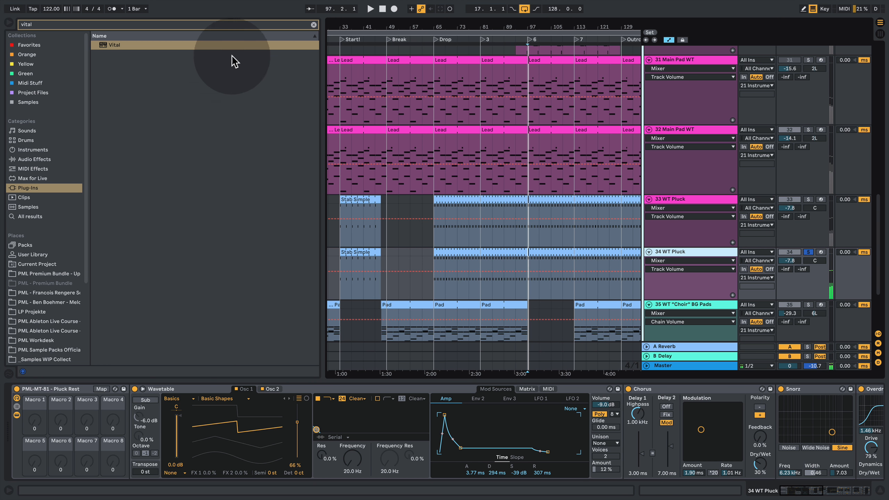
drag(132, 43, 195, 388)
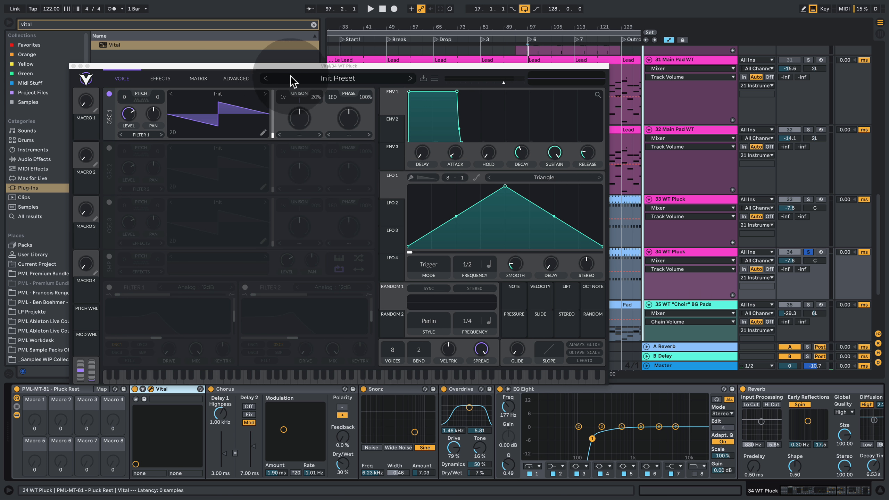
click(303, 79)
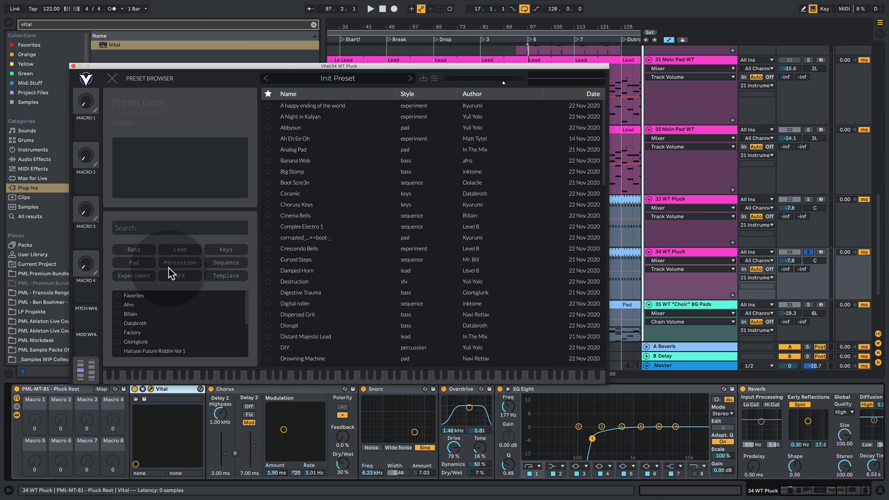
- Filter Vital's presets to Keys, load Super Pluck and close the preset browser
click(225, 248)
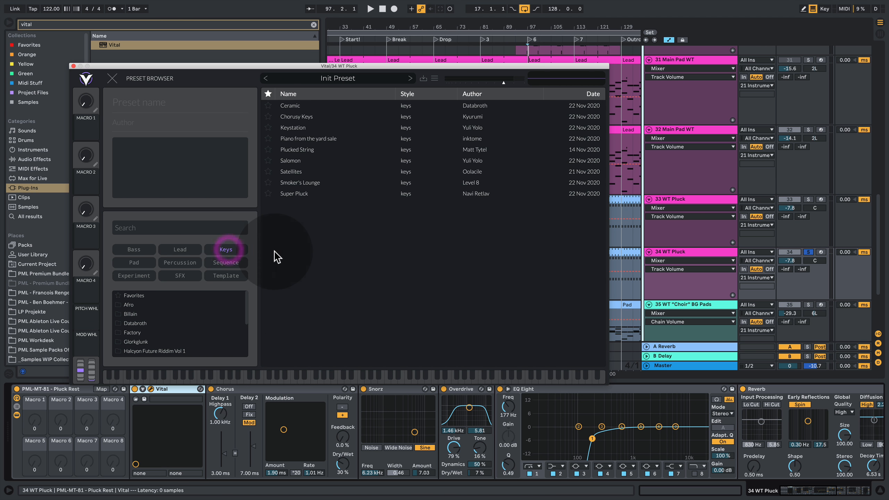
click(296, 192)
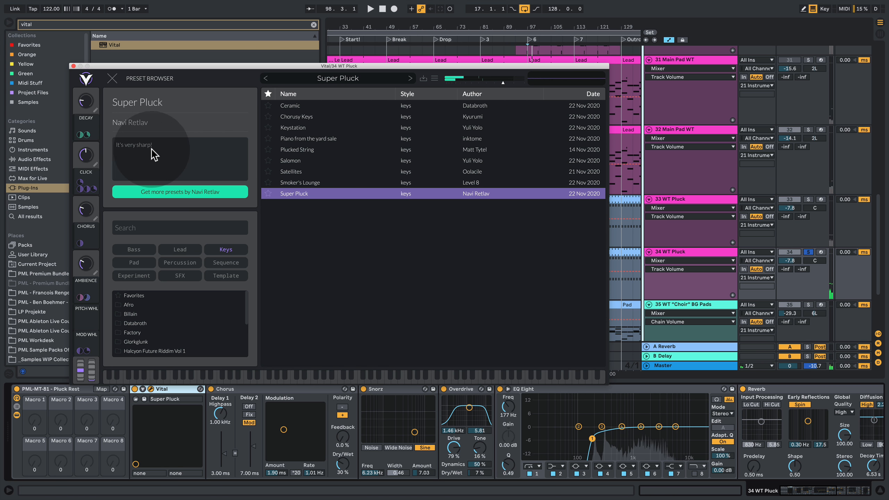
click(113, 78)
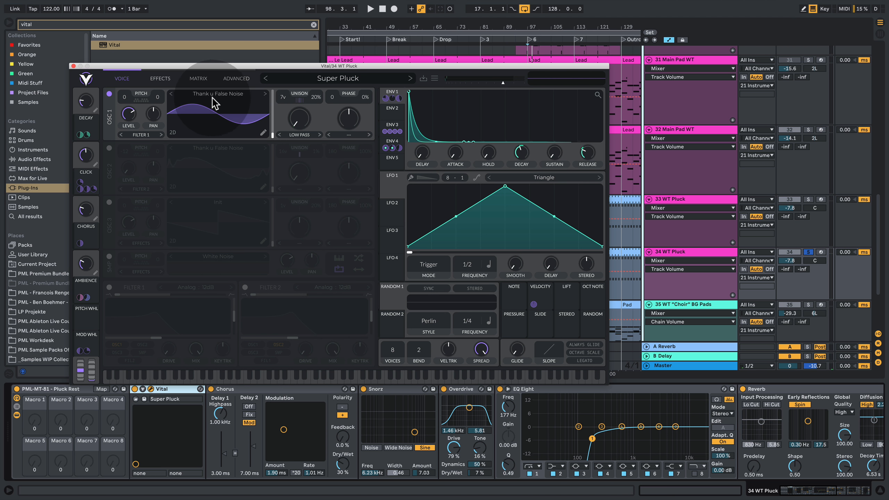
- Show Oscillator 1's wavetable in 3D and sweep its wave frame up and back to the start while listening to the pluck
key(space)
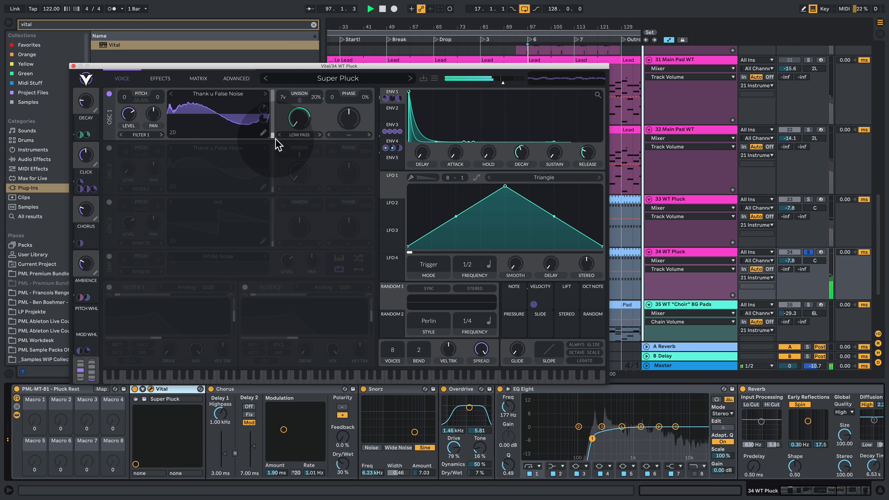
drag(275, 138, 271, 119)
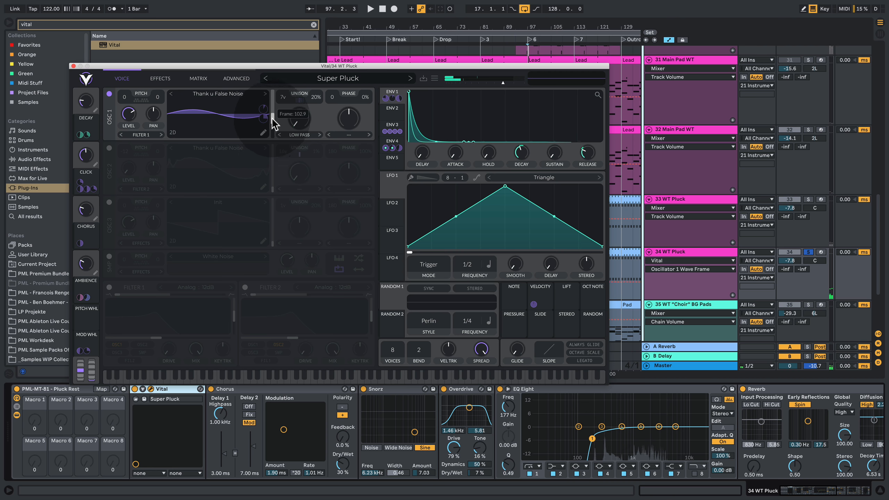
click(172, 132)
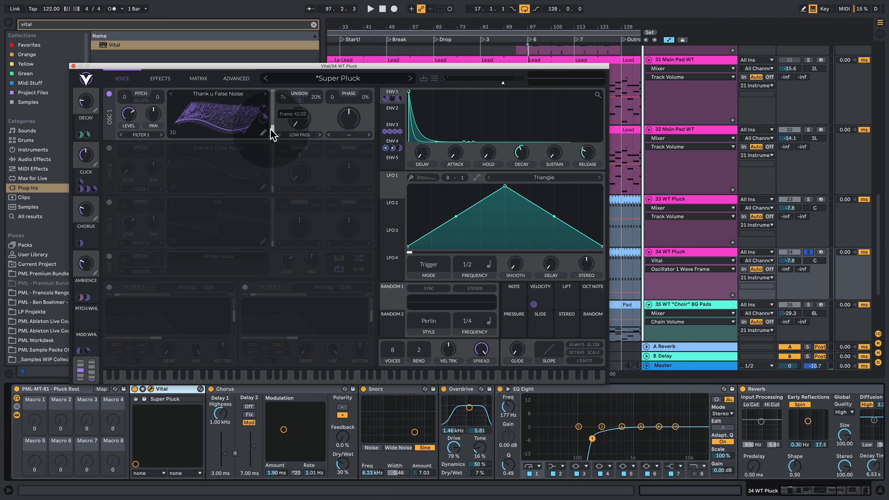
drag(270, 129, 272, 153)
key(space)
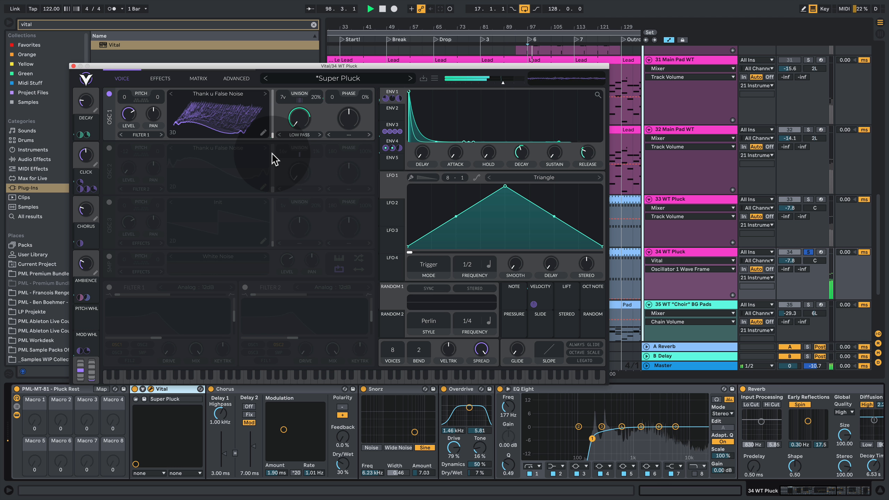
key(space)
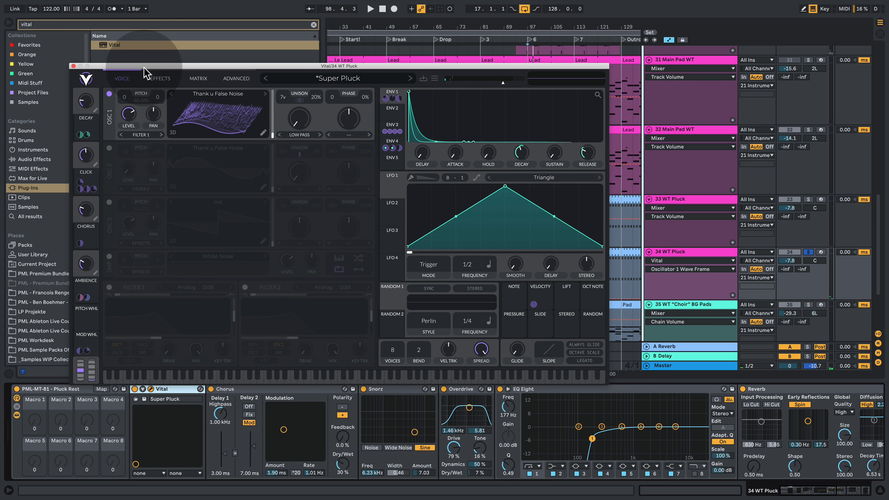
- Turn off the Chorus device on the duplicated WT Pluck track and the chorus effect inside Vital
click(211, 388)
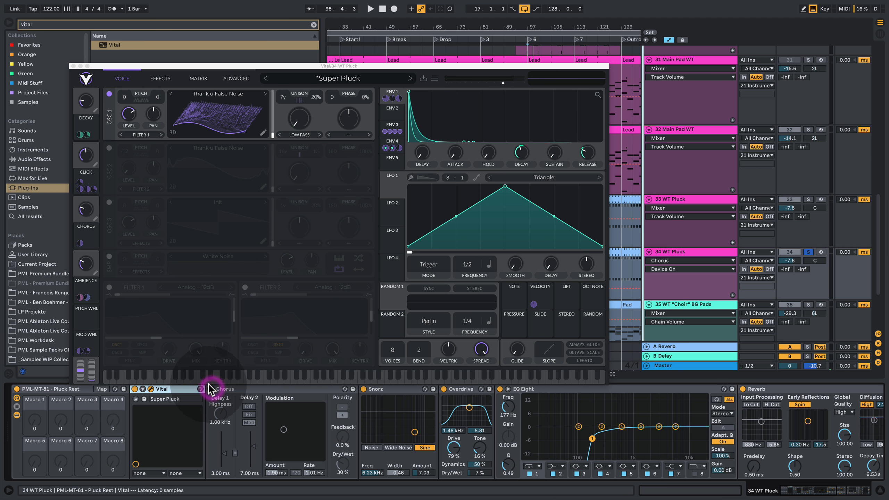
key(space)
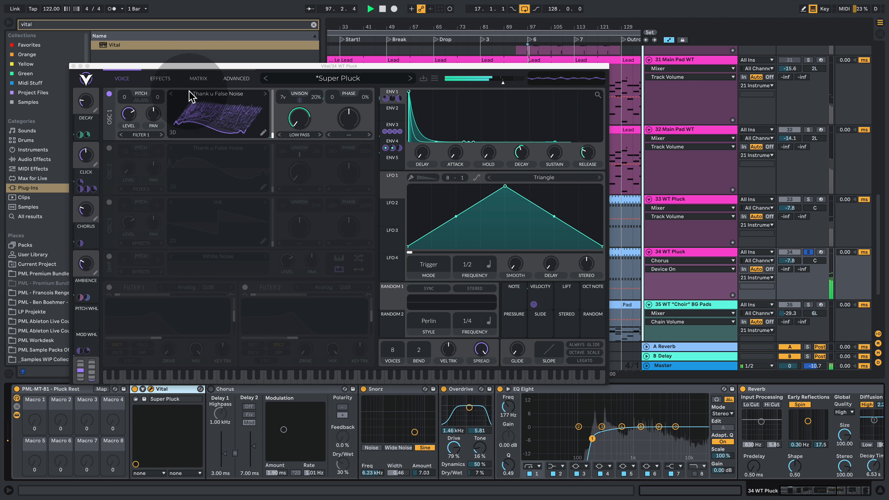
click(156, 79)
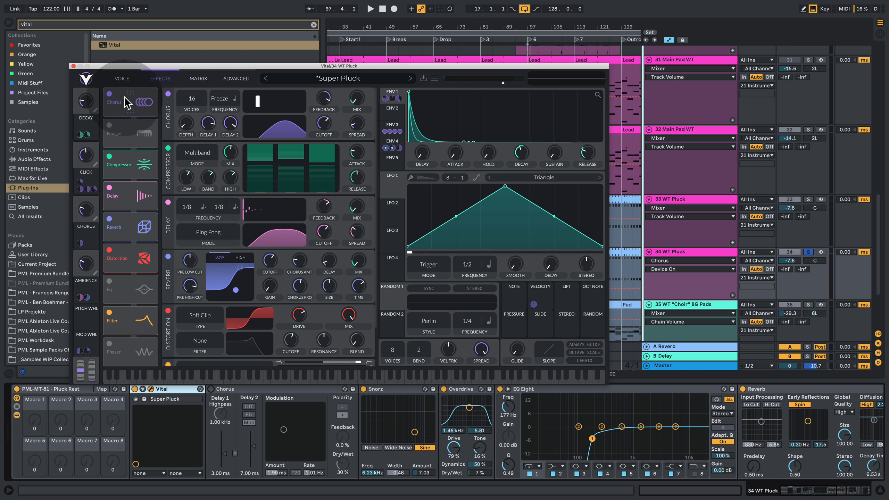
click(109, 93)
- Solo the original WT Pluck track to compare the sounds and return the solo to the Vital duplicate
key(space)
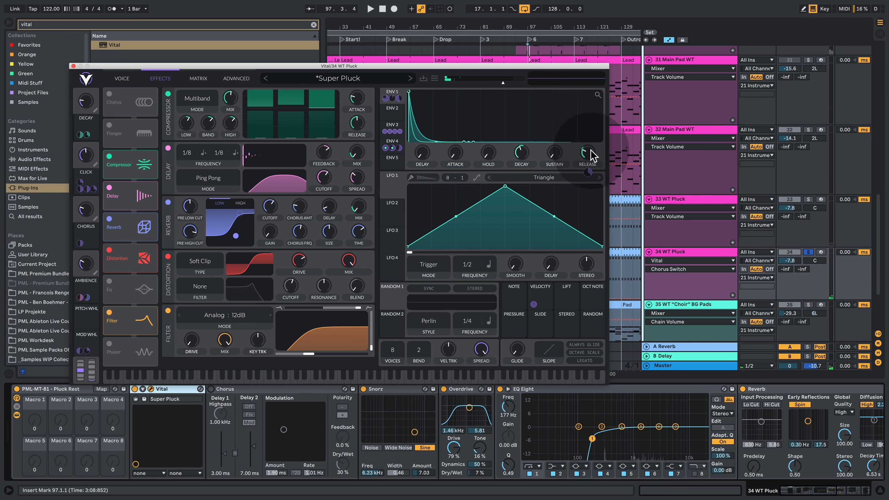
click(808, 199)
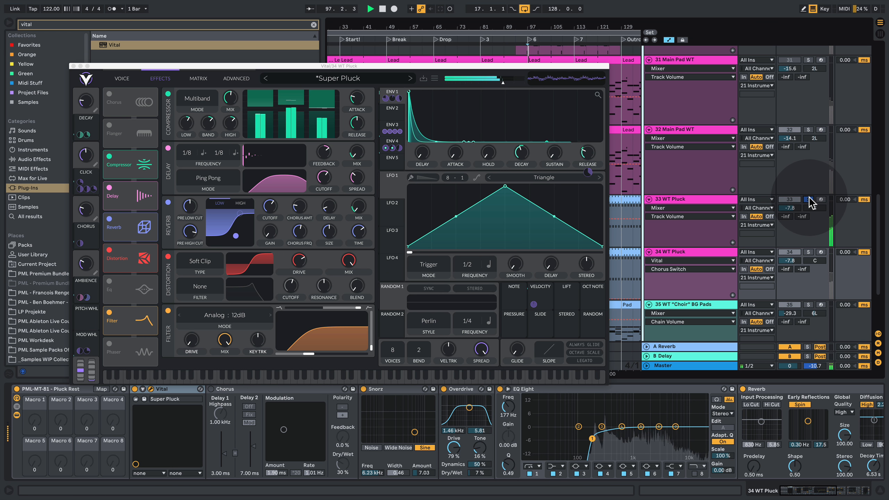
click(809, 250)
click(716, 250)
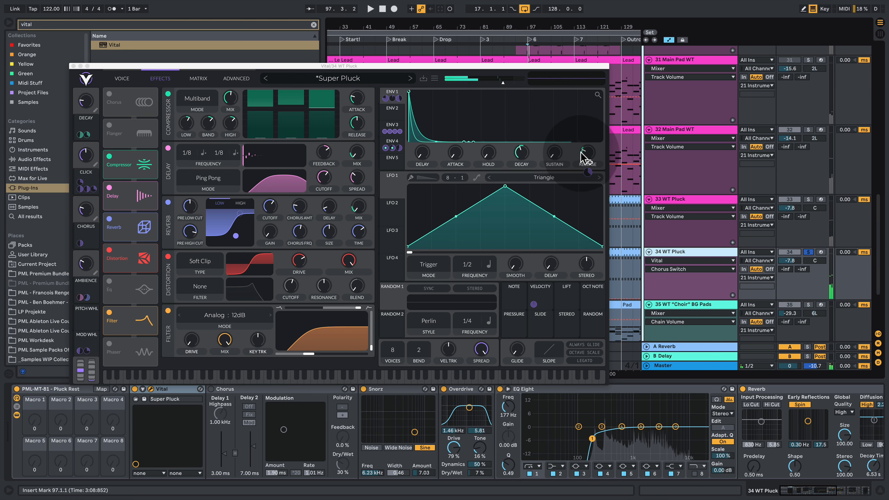
- Adjust Envelope 1's release and shorten its decay in Vital while listening to the pluck
drag(584, 157, 585, 164)
key(space)
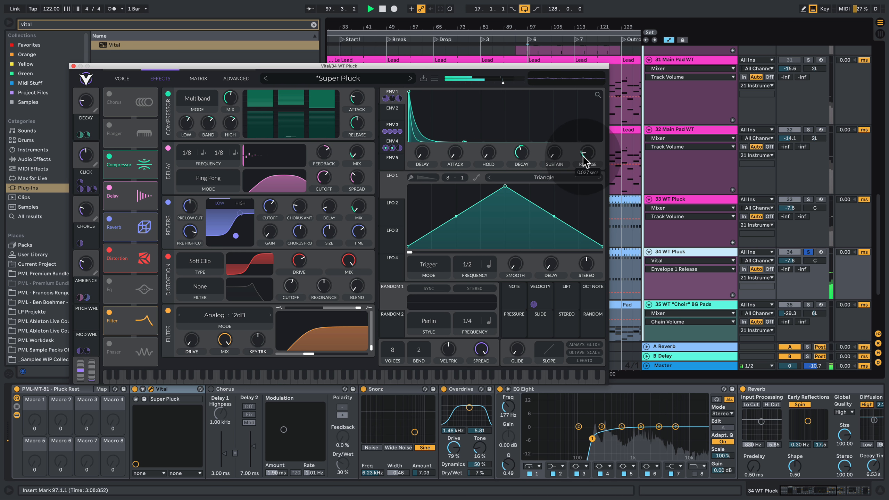
key(space)
key(space)
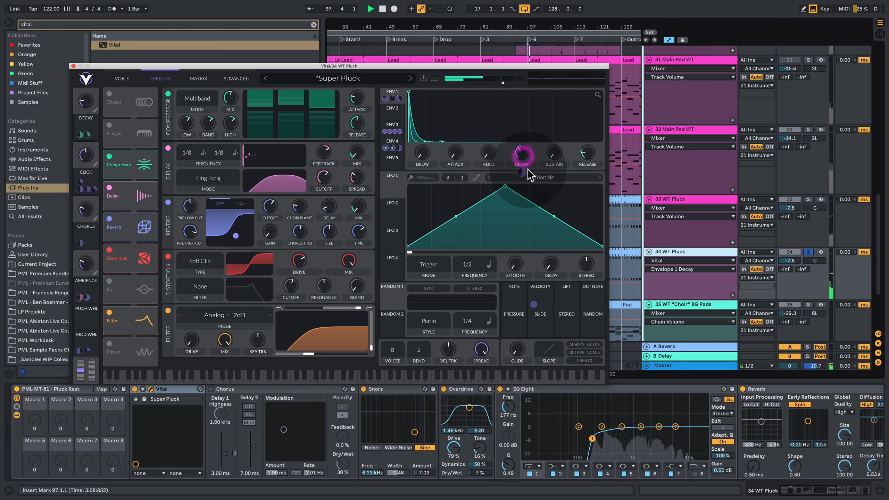
- Disconnect all modulation targets from Envelope 3 and Envelope 4
click(121, 78)
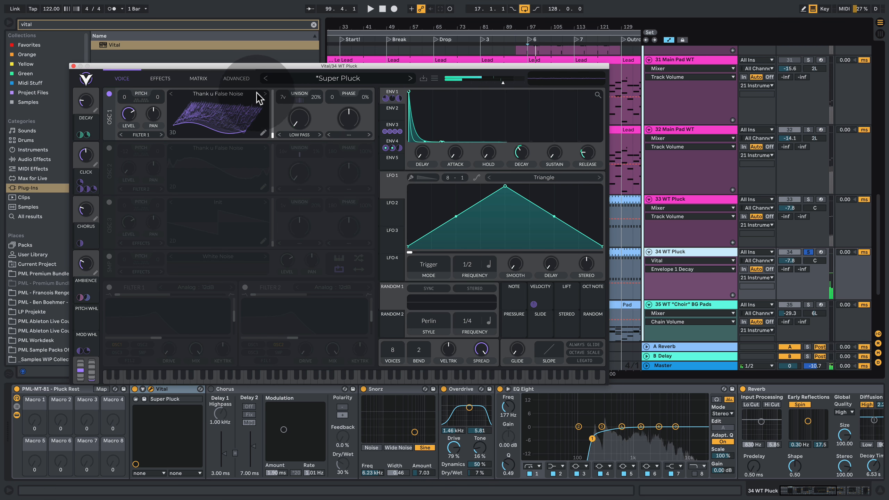
click(398, 129)
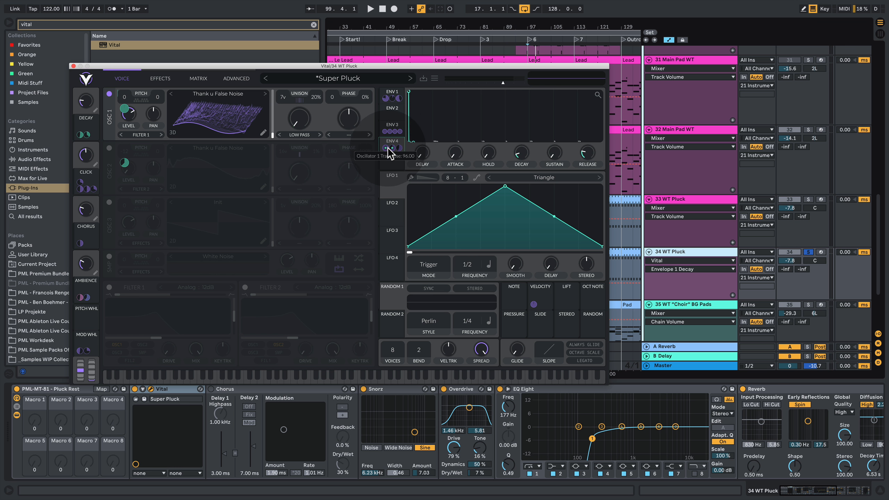
right_click(401, 128)
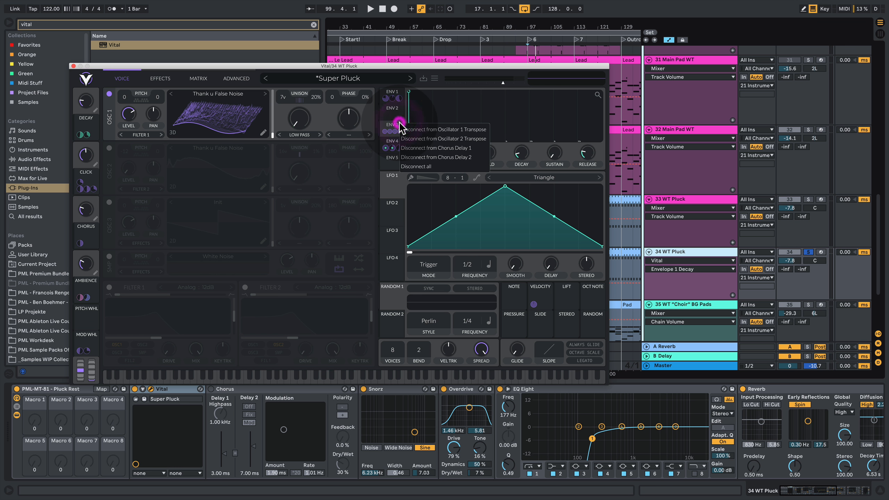
click(439, 163)
right_click(400, 146)
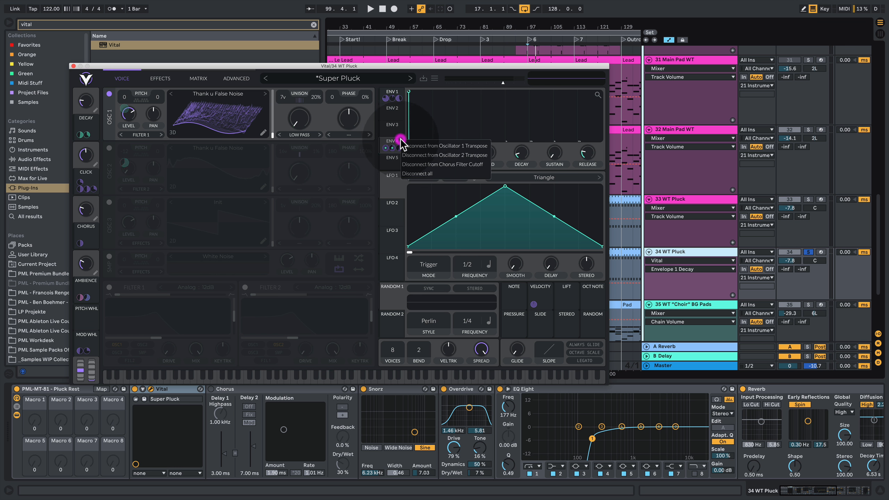
click(434, 174)
- Remove all of Envelope 1's modulation connections while listening to the pluck
key(space)
click(392, 95)
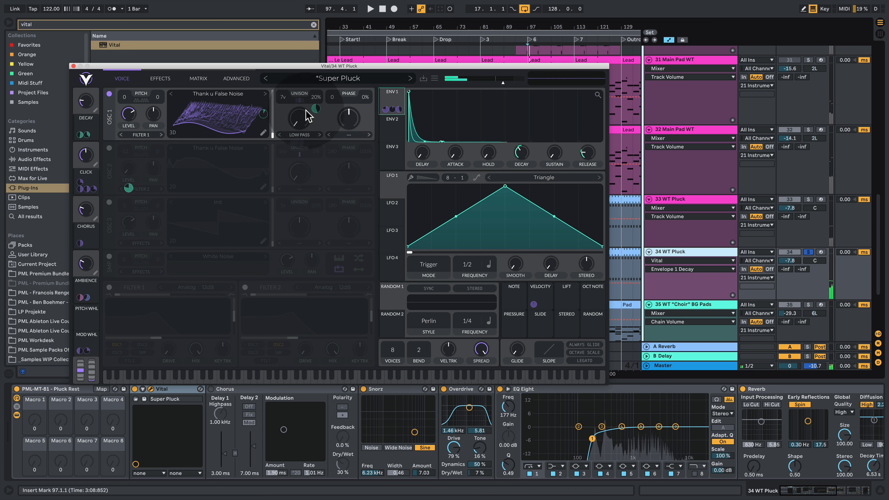
right_click(399, 102)
click(416, 131)
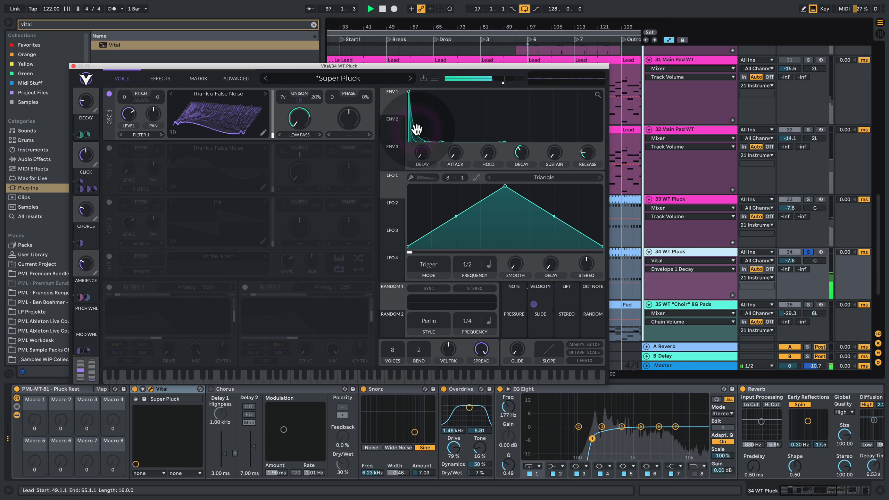
drag(416, 130, 160, 80)
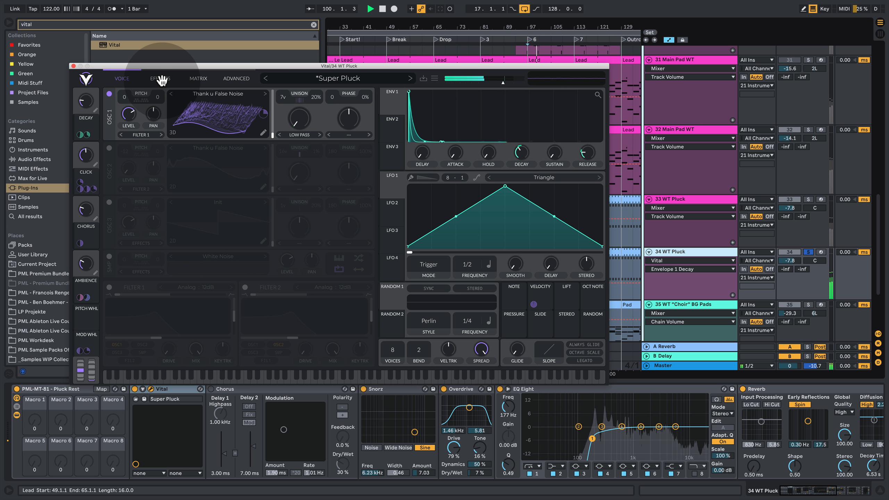
- Switch off Vital's compressor, delay and reverb effects while the pluck plays
drag(162, 80, 110, 163)
click(109, 157)
key(space)
key(space)
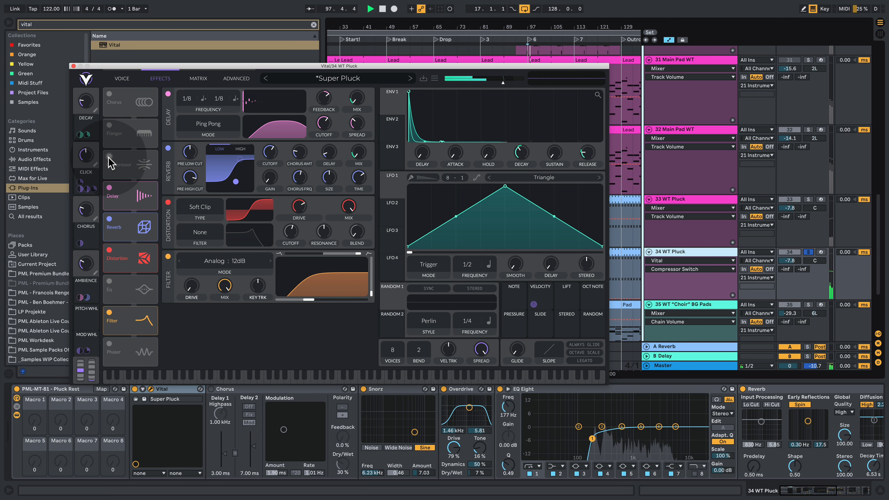
click(109, 187)
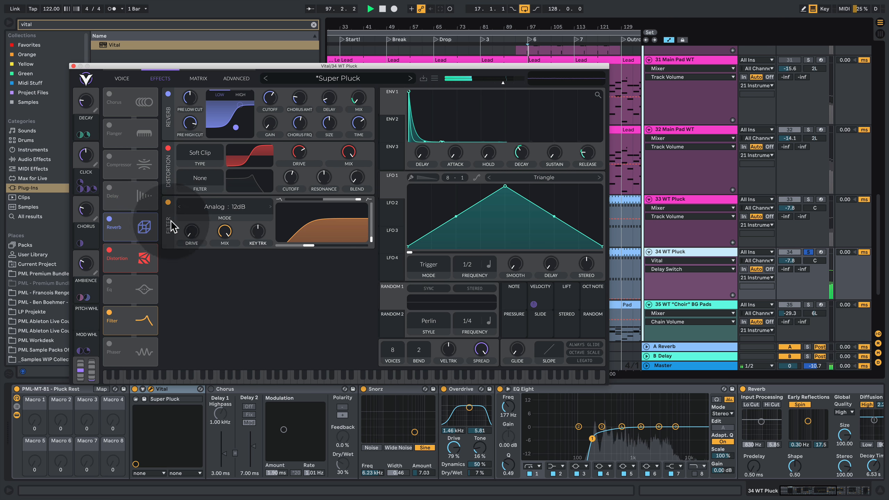
click(109, 219)
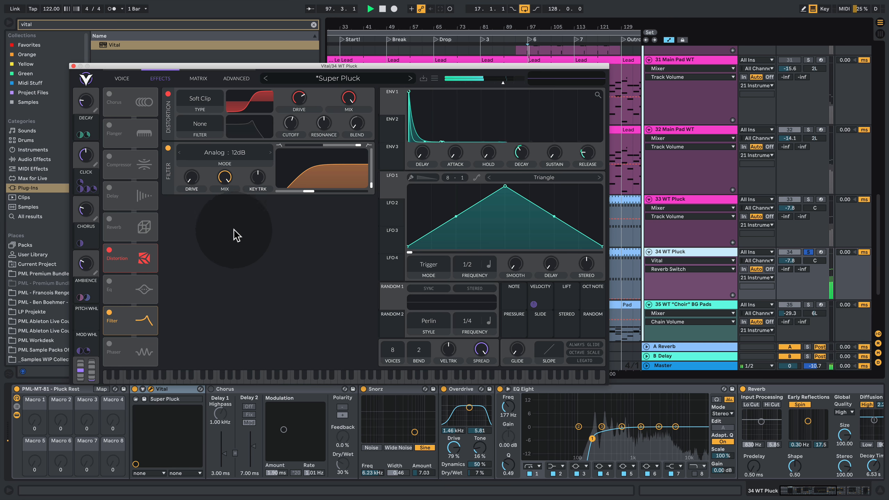
- Compare the pluck with Vital's distortion off and on, keeping it on with a lower mix
click(109, 250)
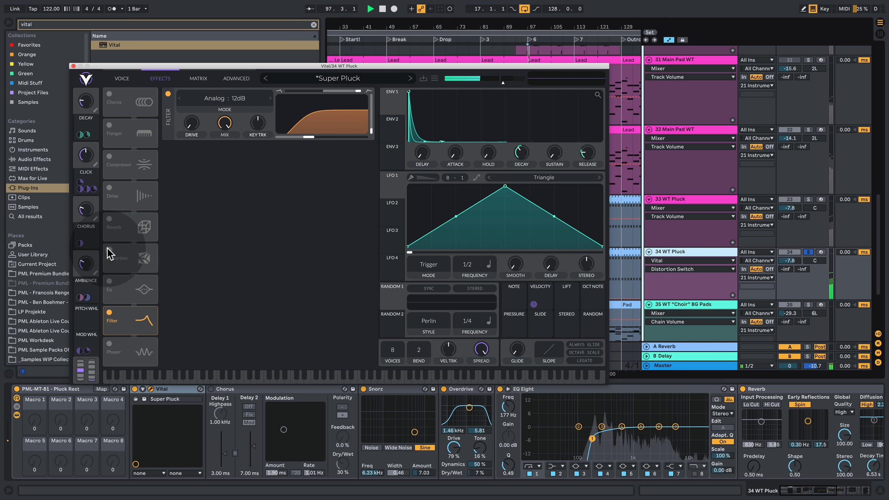
click(108, 250)
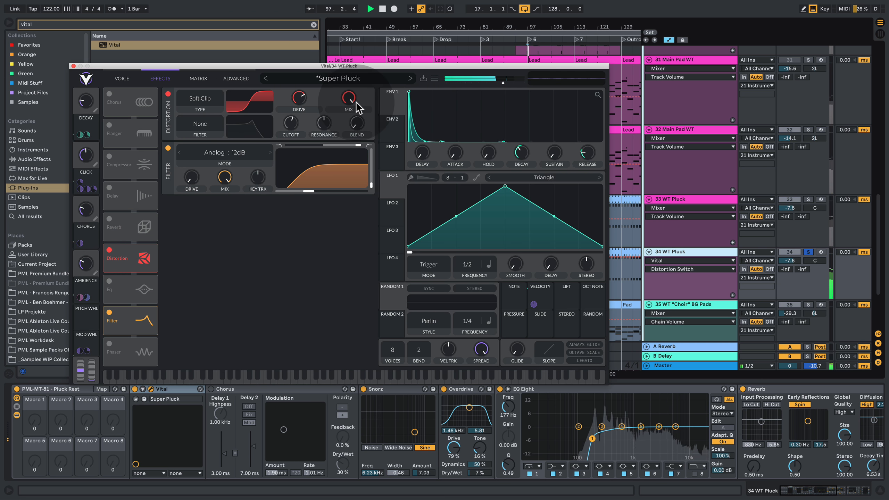
drag(353, 103, 349, 125)
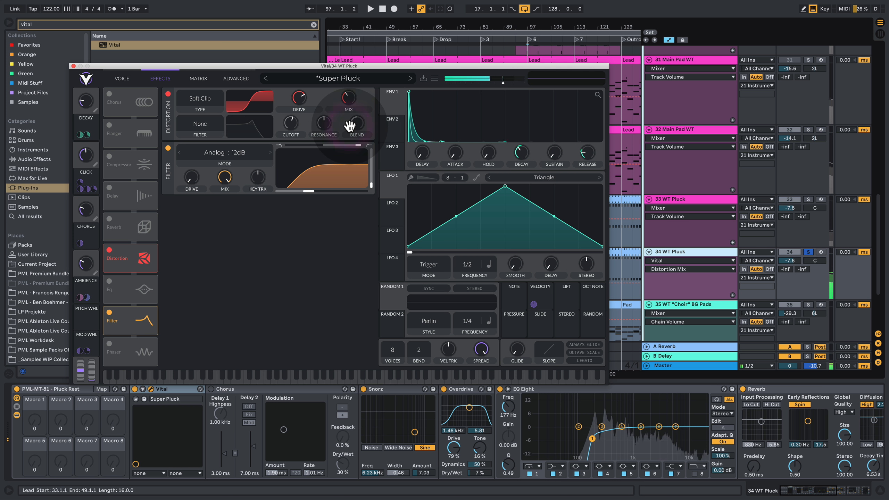
click(124, 319)
key(space)
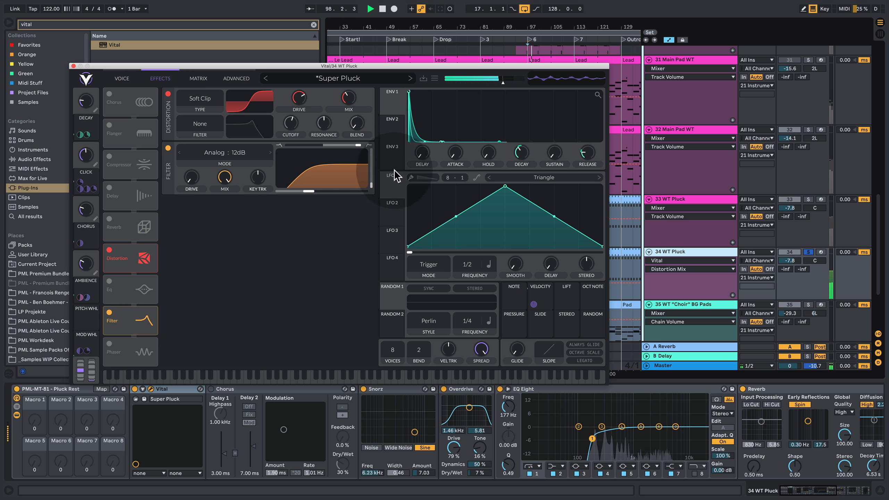
- Switch Oscillator 1's wavetable to Basic Shapes and play the pluck
click(123, 79)
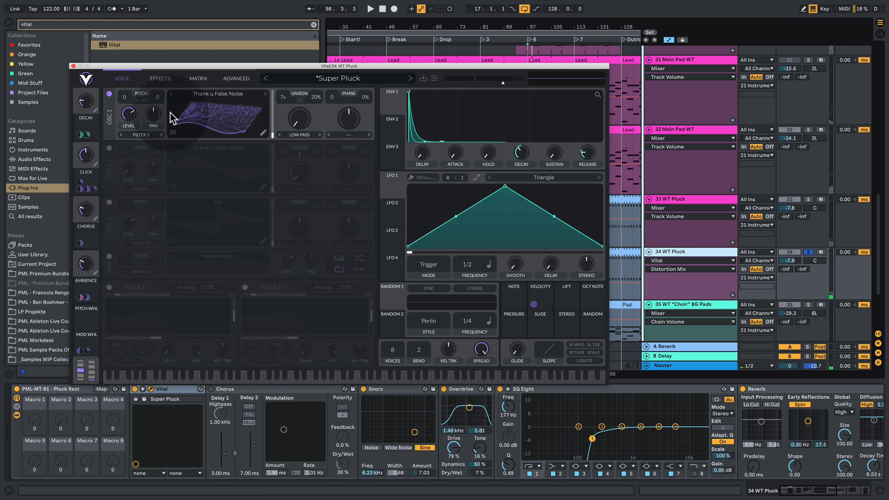
click(265, 94)
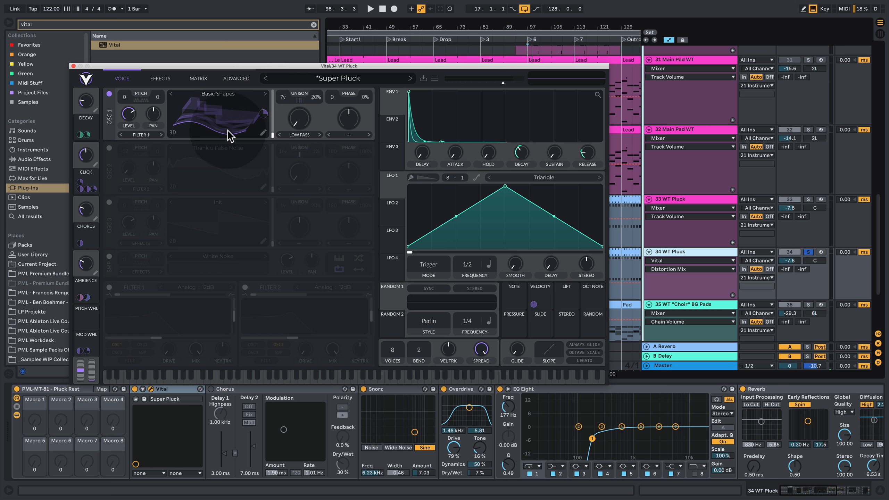
key(space)
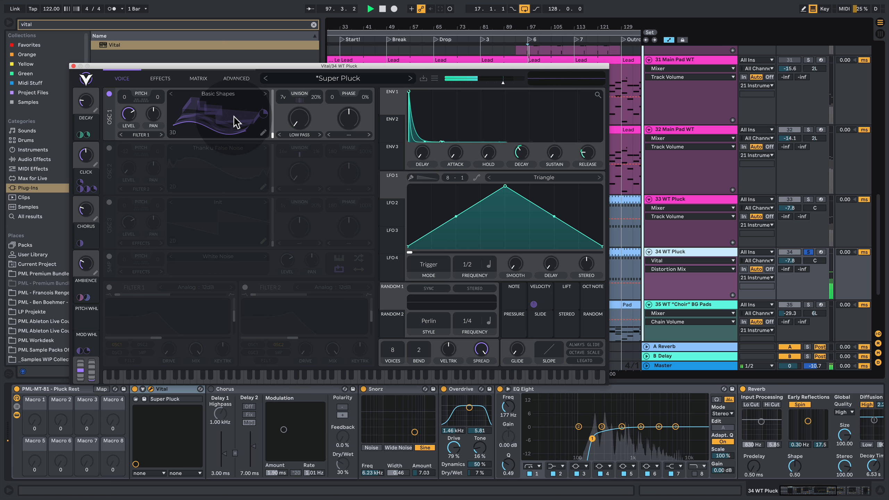
key(space)
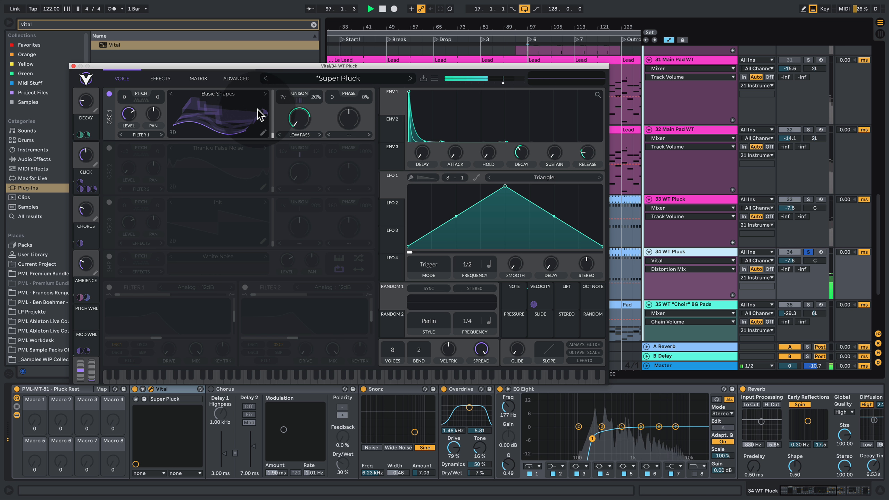
- Sweep and set Oscillator 1's wave frame by ear above its starting frame, and close the Vital window
click(222, 123)
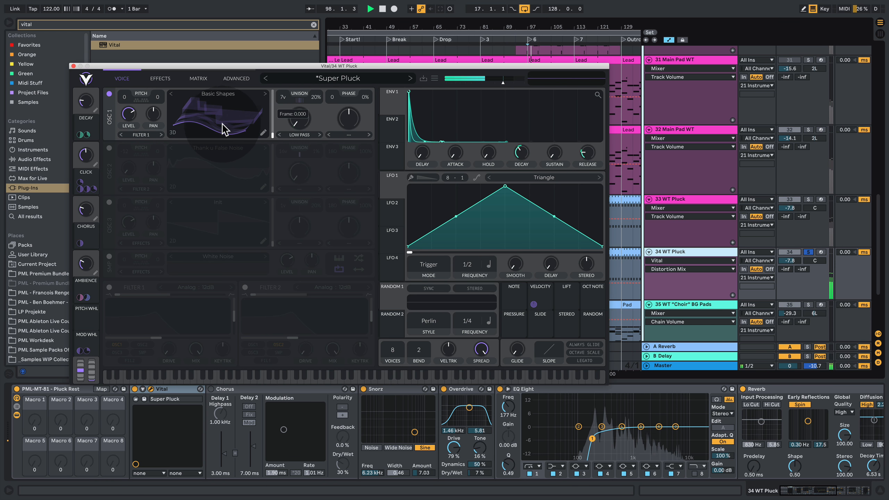
mouse_move(223, 124)
mouse_down()
mouse_move(229, 79)
mouse_move(236, 118)
mouse_up()
key(space)
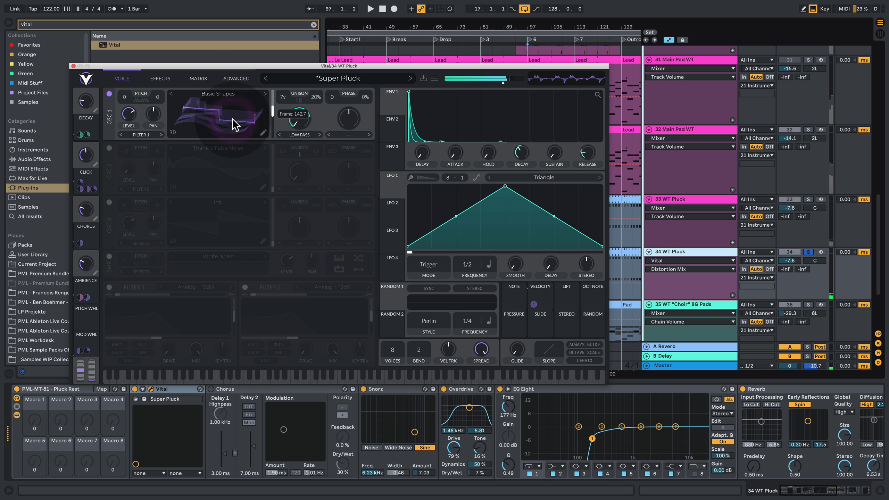
drag(230, 131, 231, 140)
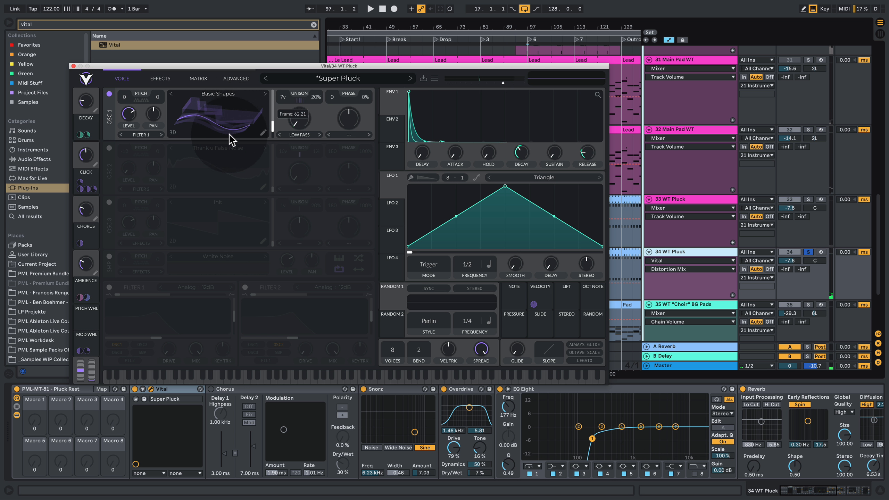
click(228, 131)
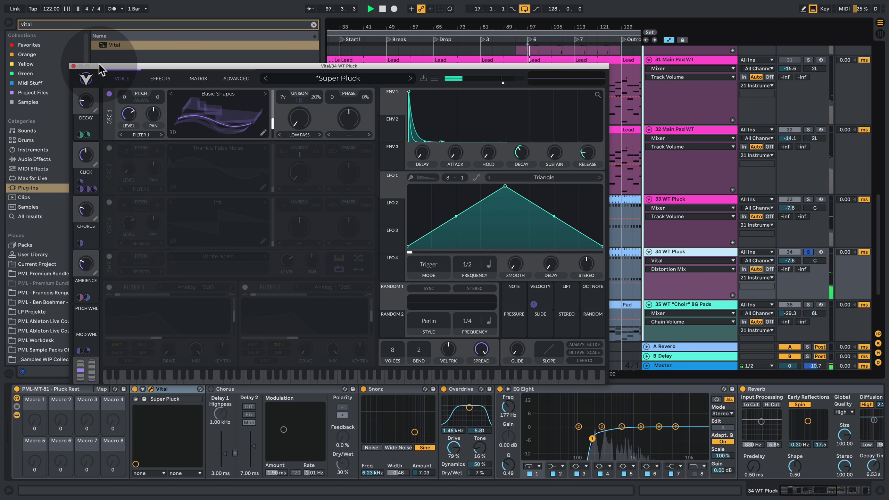
click(74, 66)
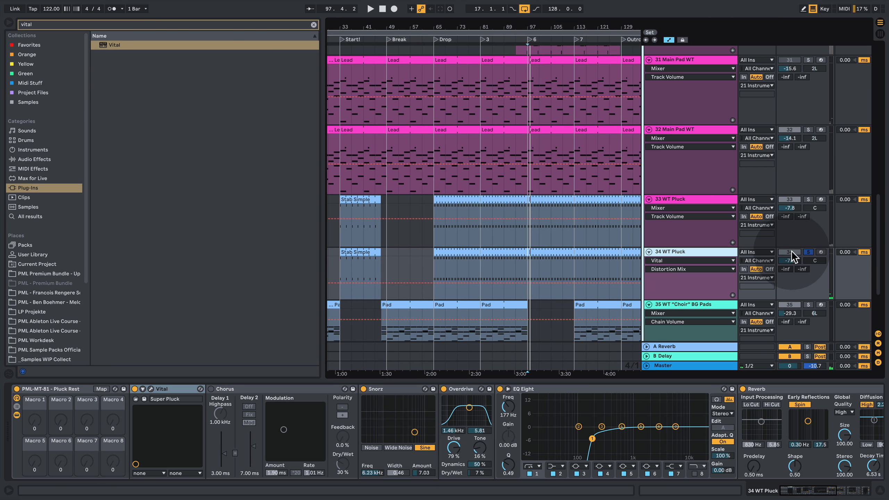
- Unsolo the Vital WT Pluck track, mute the original and raise the Vital track's volume to -2.9 dB in the mix
drag(789, 261, 789, 254)
key(space)
click(808, 252)
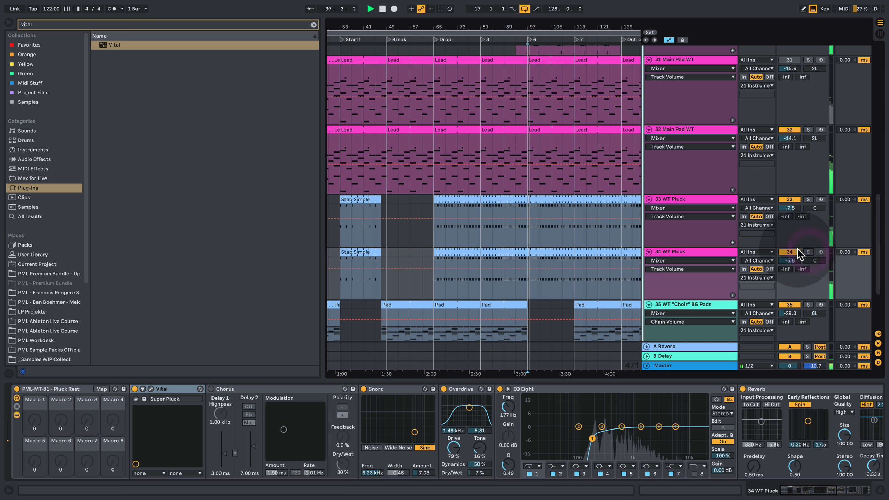
click(791, 199)
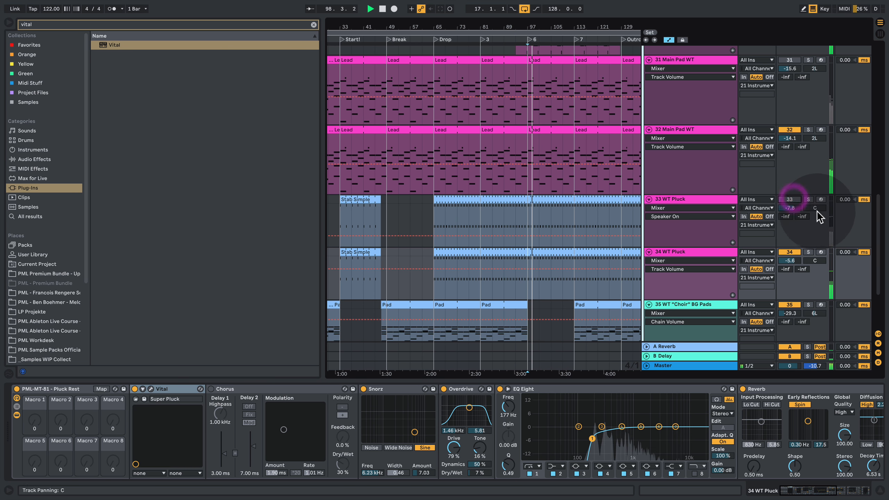
drag(789, 265, 794, 283)
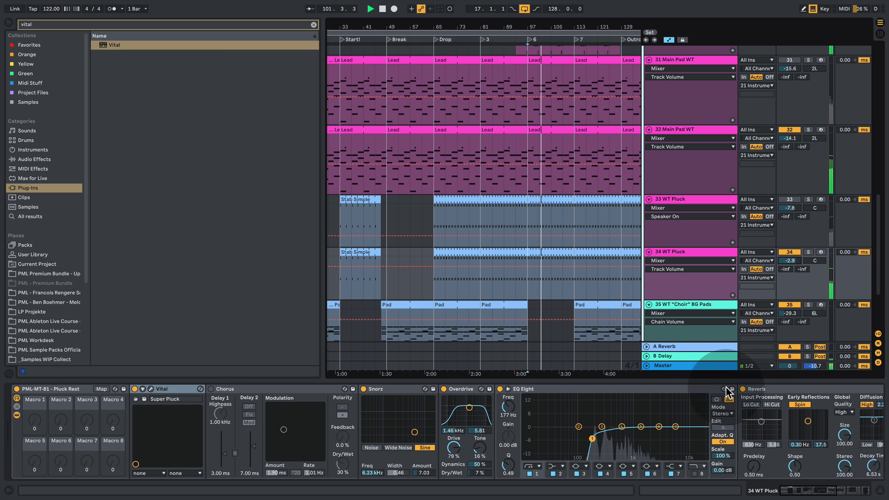
drag(815, 490, 746, 491)
click(880, 491)
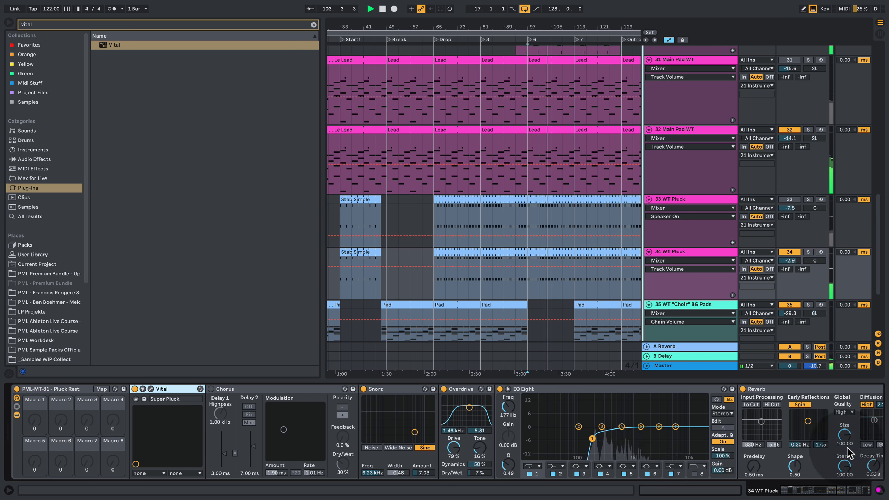
- Stop playback, hide the device chain and narrow the browser to give the arrangement more room
key(space)
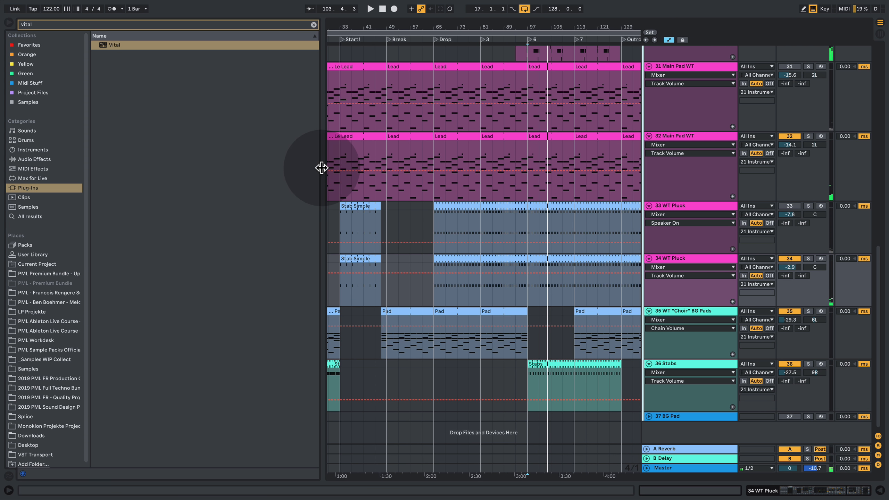
drag(322, 166, 217, 163)
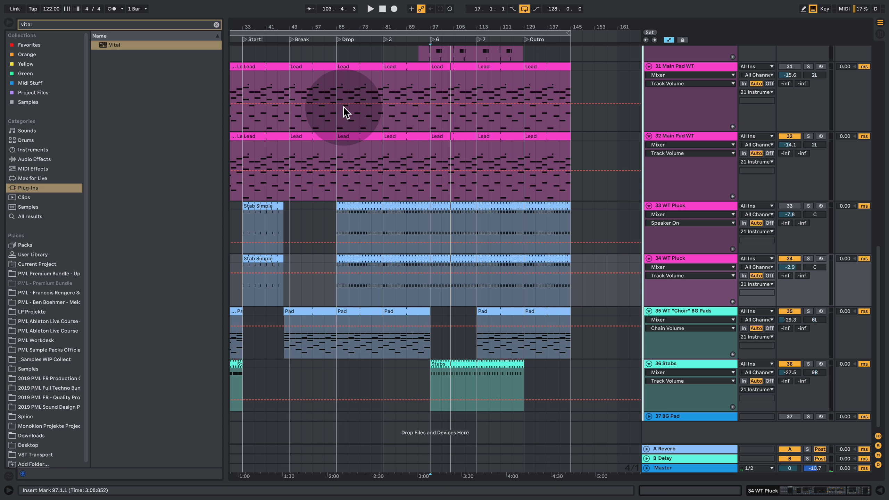
drag(413, 28, 470, 36)
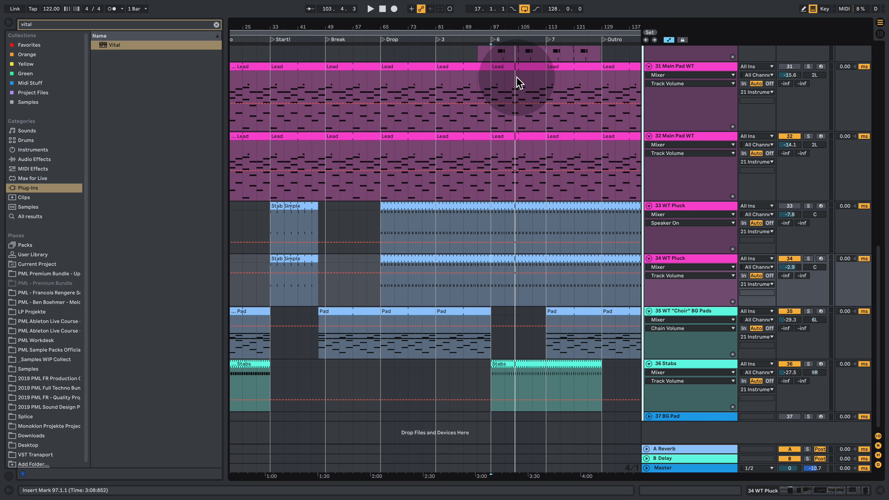
- Play the full mix from marker 6 at bar 97, look over the arrangement's tracks, and stop playback
scroll(496, 164, up, 10)
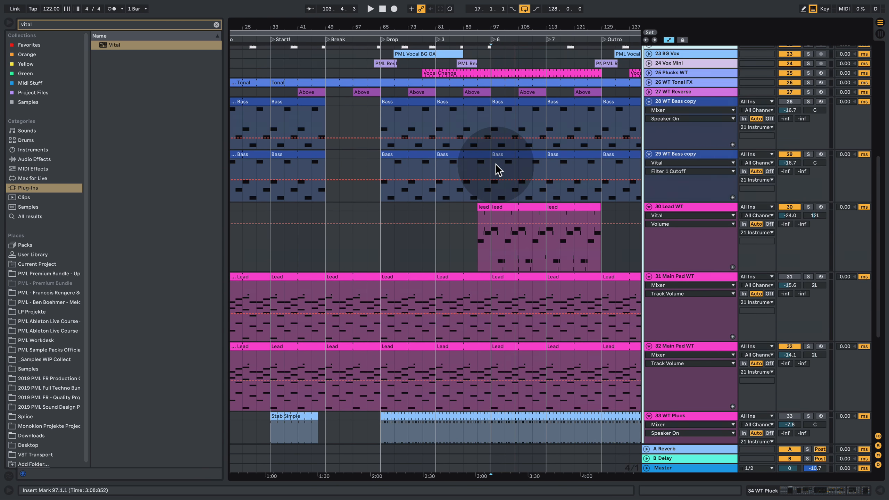
key(space)
scroll(497, 169, up, 10)
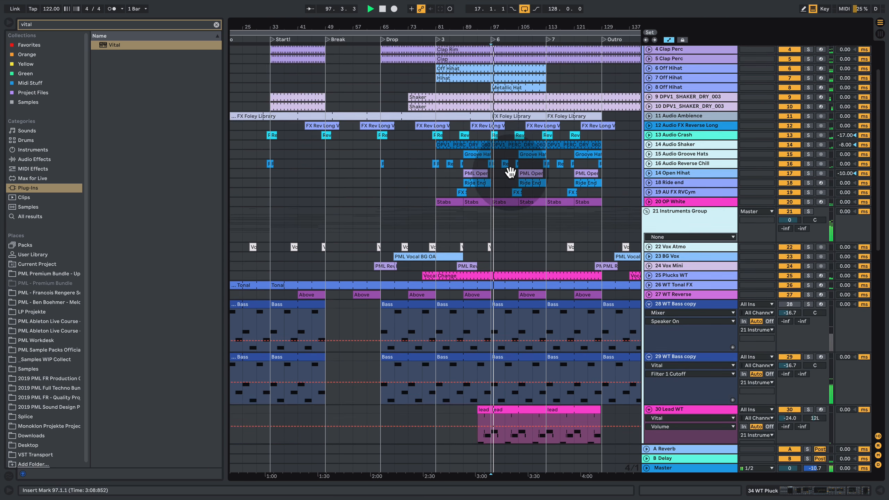
click(532, 147)
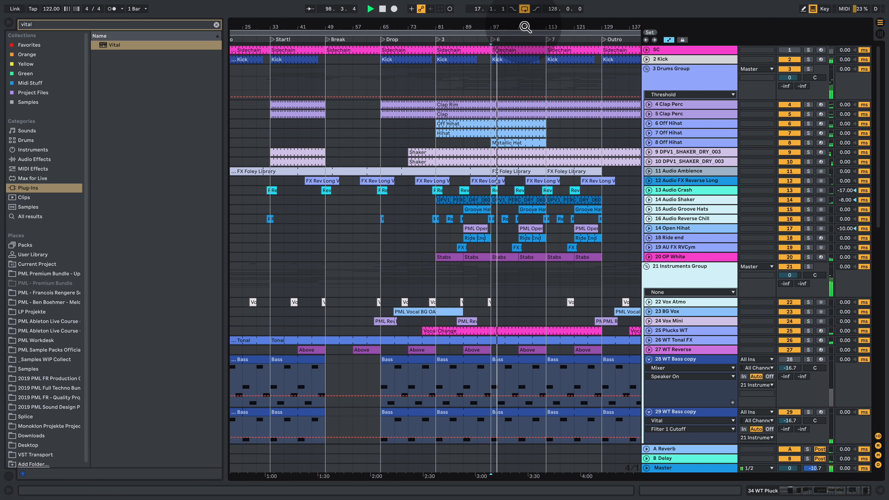
drag(523, 26, 506, 26)
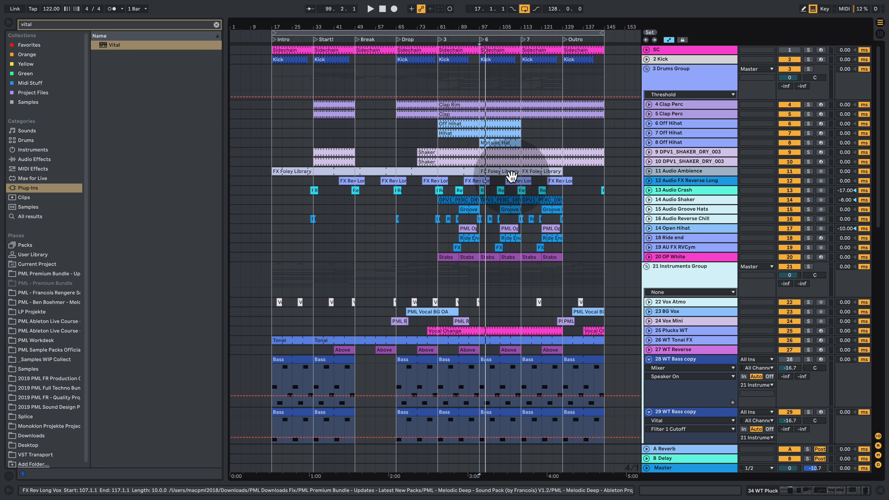
scroll(625, 230, down, 6)
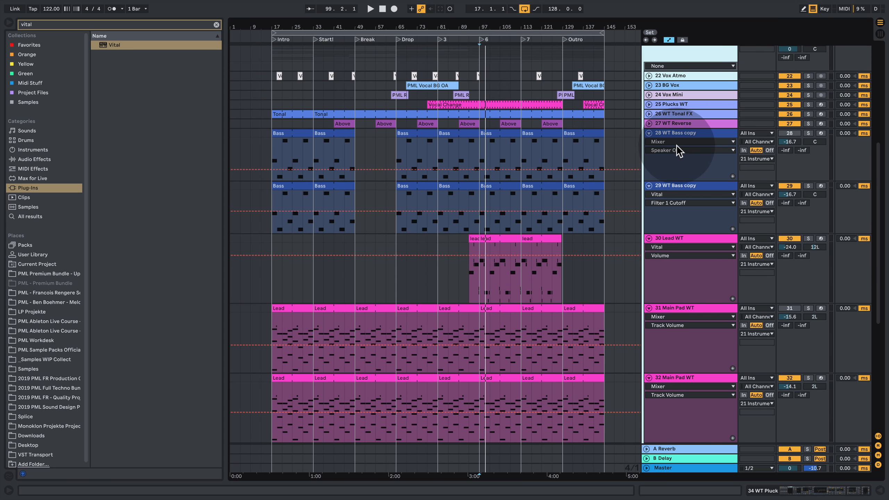